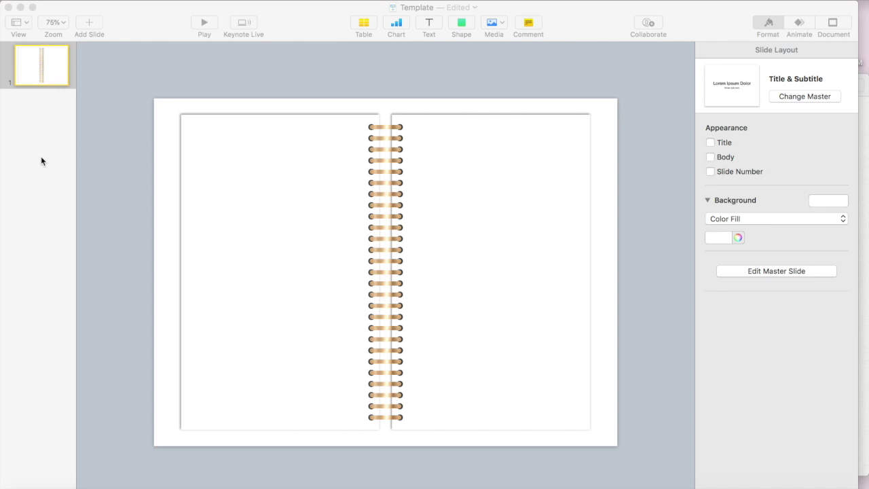
Step: Insert a Blank-layout slide and drag it above the notebook slide to become slide 1
{"action": "left_click", "coordinate": [88, 25]}
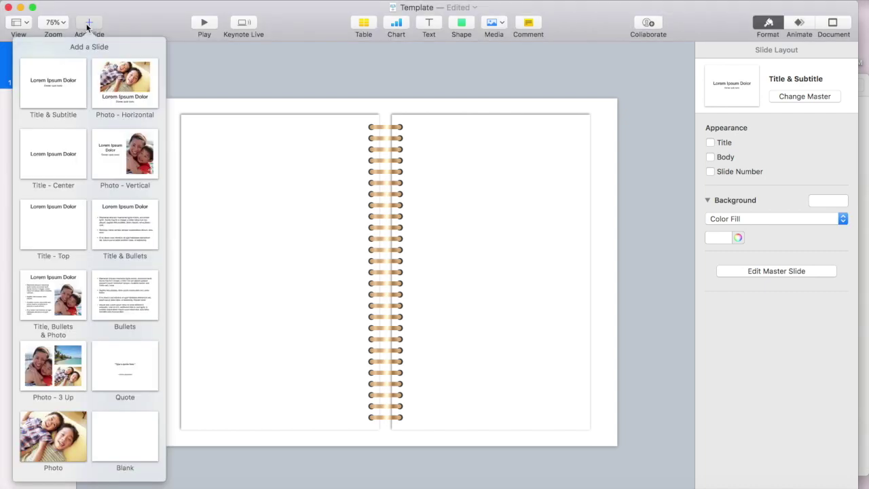
{"action": "left_click", "coordinate": [118, 426]}
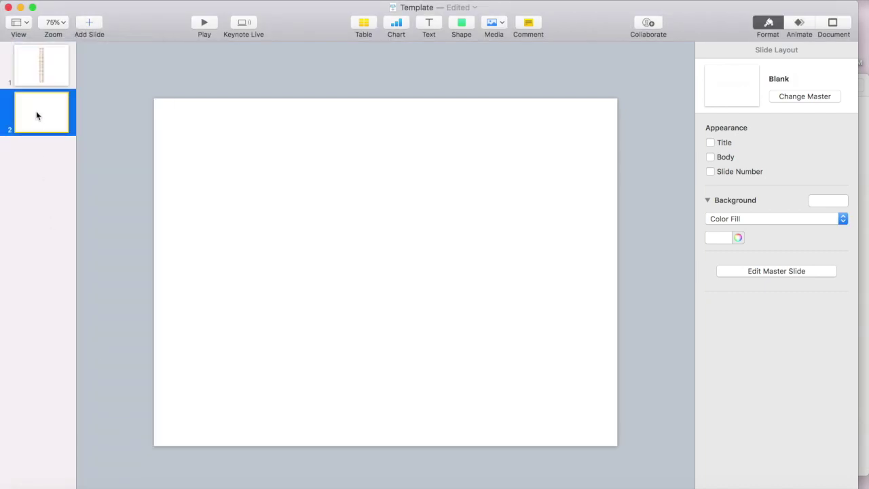
{"action": "left_click_drag", "start_coordinate": [36, 110], "coordinate": [33, 71]}
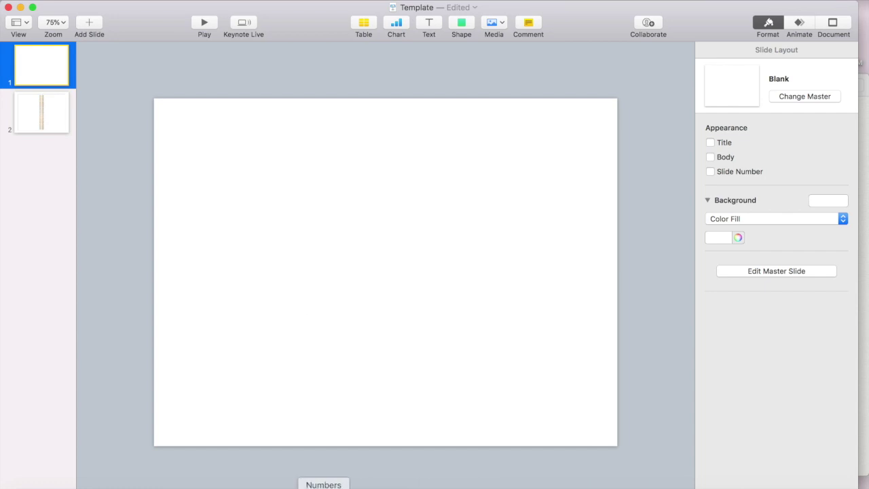
Step: Open pexels.com in Safari and search for 'white wood' photos
{"action": "left_click", "coordinate": [90, 488]}
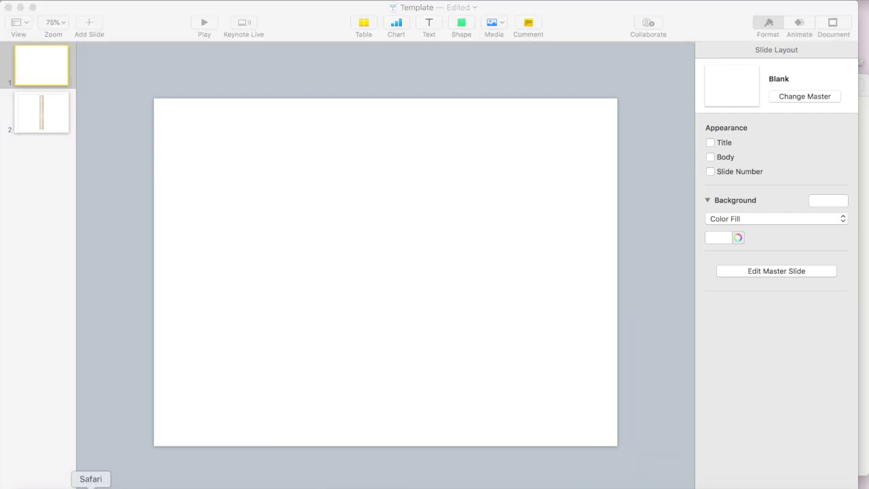
{"action": "type", "text": "pexels"}
{"action": "key", "text": "Return"}
{"action": "type", "text": "w"}
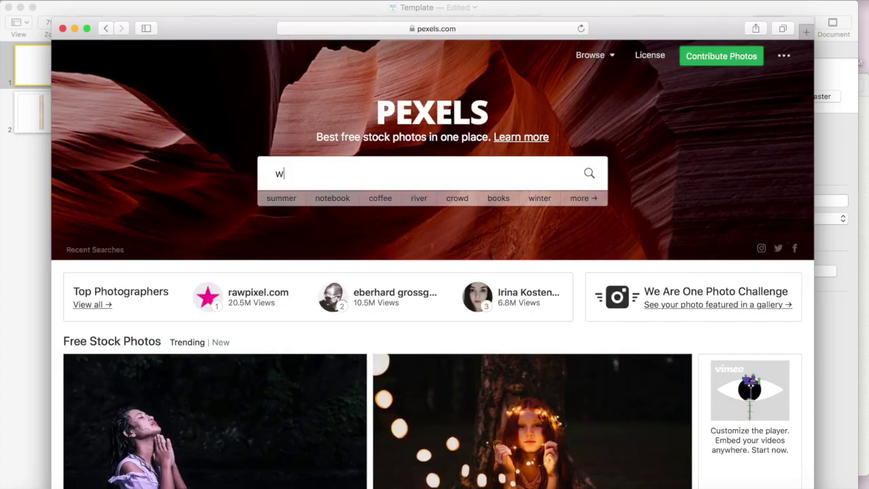
{"action": "type", "text": "hite wood"}
{"action": "key", "text": "Return"}
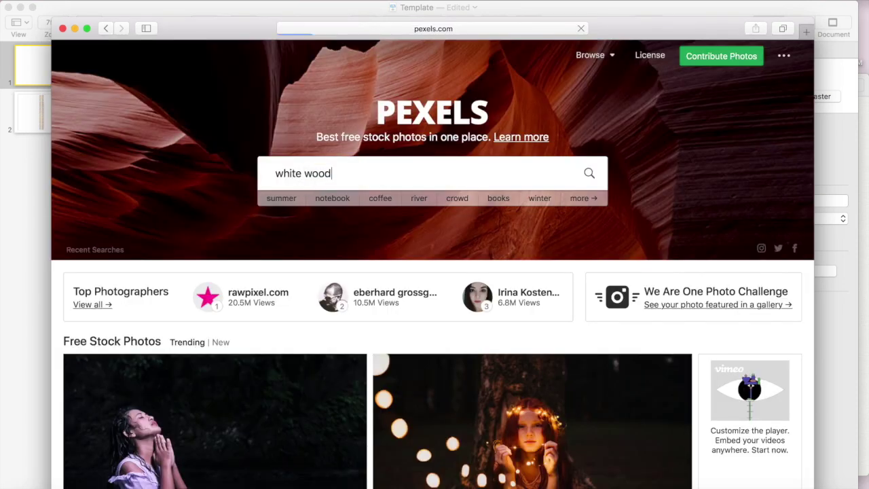
Step: Download the whitewashed wood-plank photo board-bright-design-235994.jpg, then close Preview and Safari
{"action": "scroll", "coordinate": [541, 324], "scroll_direction": "down", "scroll_amount": 10}
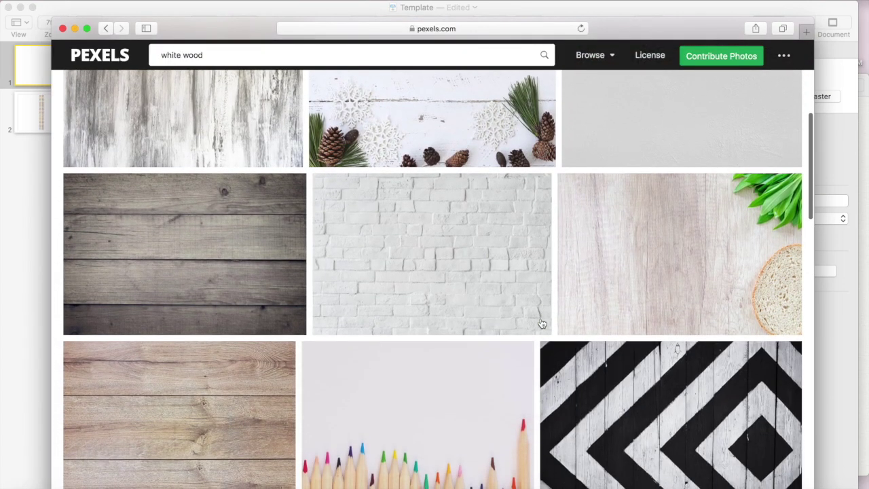
{"action": "scroll", "coordinate": [541, 324], "scroll_direction": "down", "scroll_amount": 15}
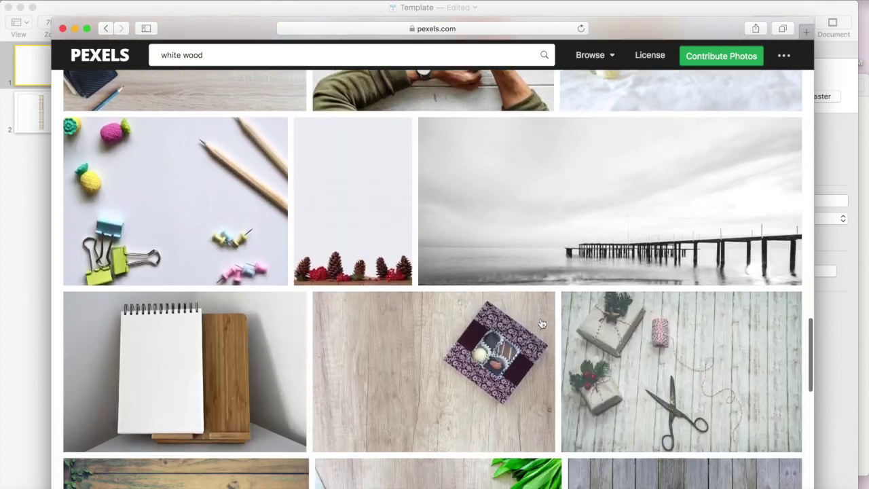
{"action": "scroll", "coordinate": [542, 324], "scroll_direction": "down", "scroll_amount": 15}
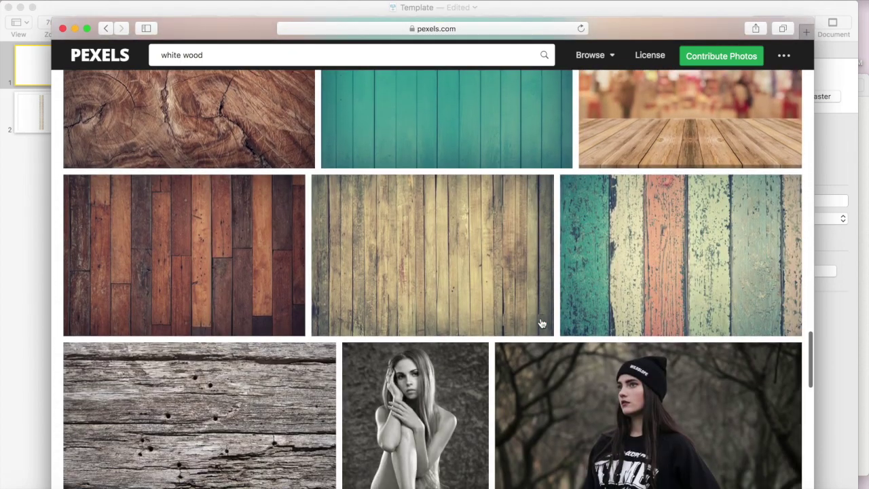
{"action": "scroll", "coordinate": [541, 323], "scroll_direction": "down", "scroll_amount": 15}
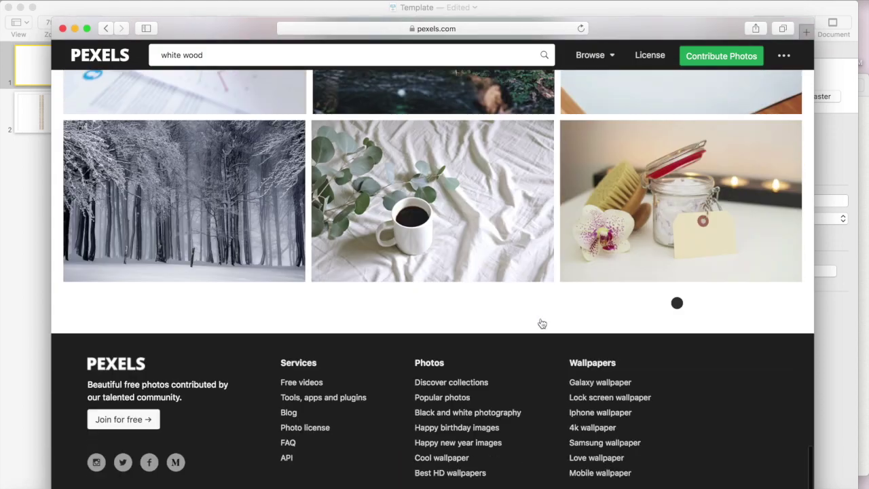
{"action": "scroll", "coordinate": [541, 323], "scroll_direction": "up", "scroll_amount": 15}
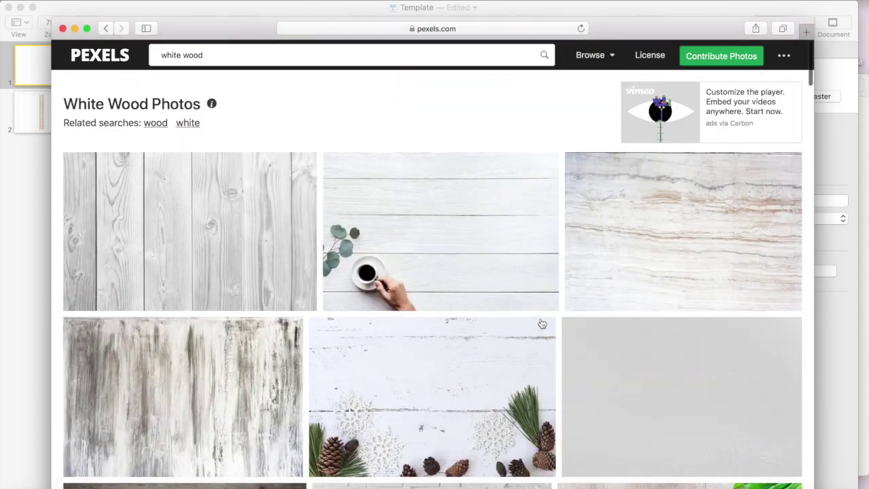
{"action": "scroll", "coordinate": [540, 324], "scroll_direction": "down", "scroll_amount": 1}
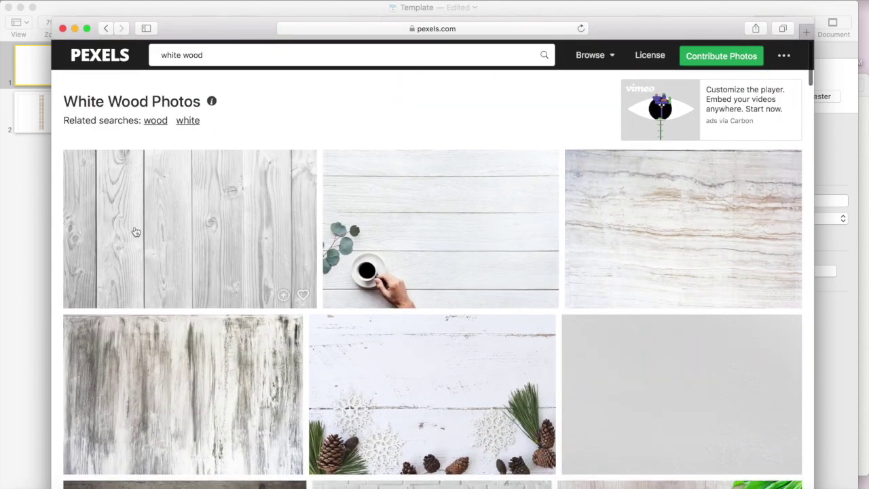
{"action": "left_click", "coordinate": [188, 232]}
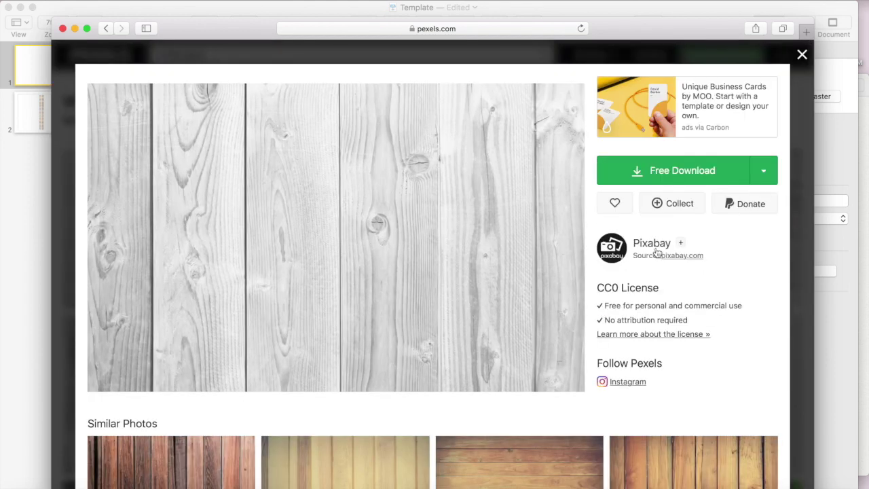
{"action": "left_click", "coordinate": [659, 171]}
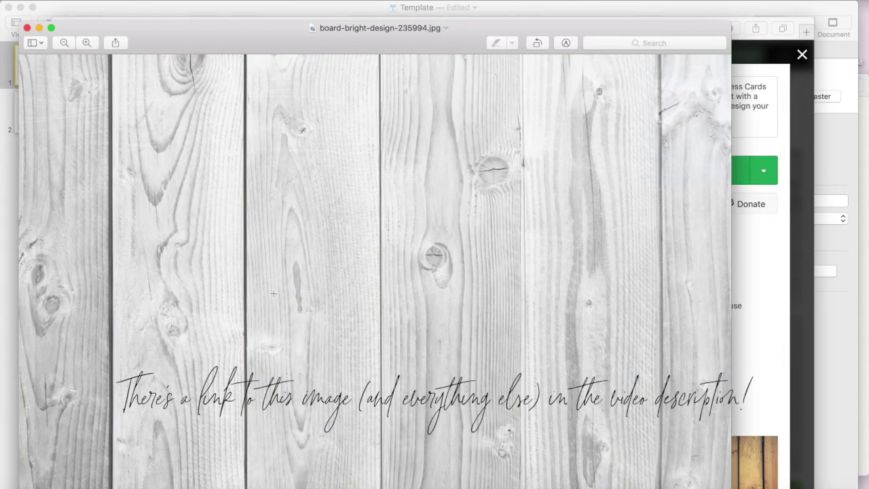
{"action": "left_click", "coordinate": [27, 28]}
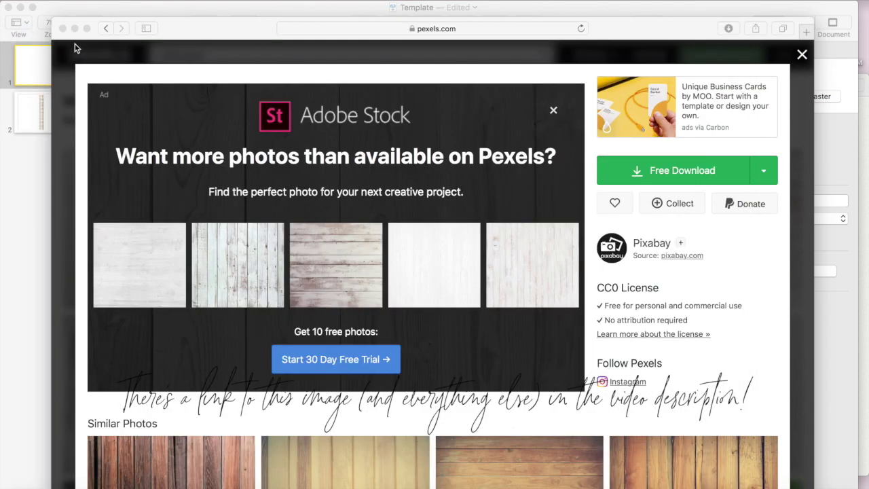
{"action": "left_click", "coordinate": [60, 27]}
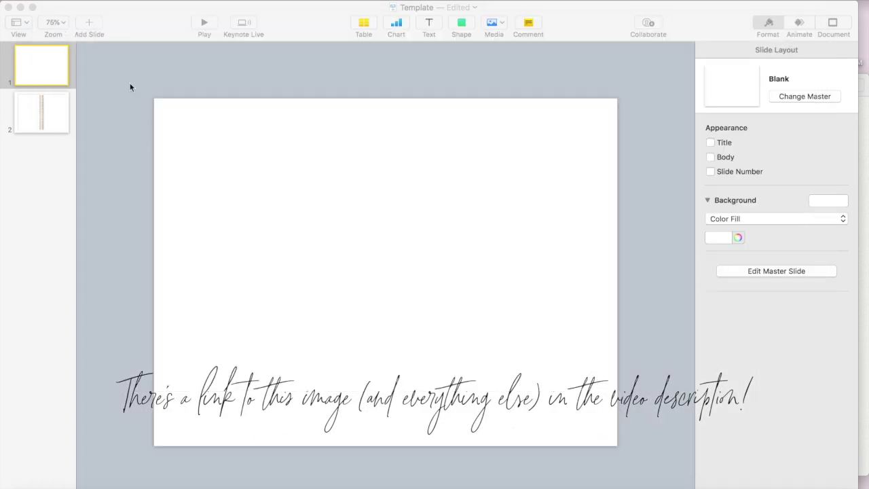
Step: Set the first slide's background to an Image Fill using board-bright-design-235994.jpg from Downloads
{"action": "left_click", "coordinate": [381, 228]}
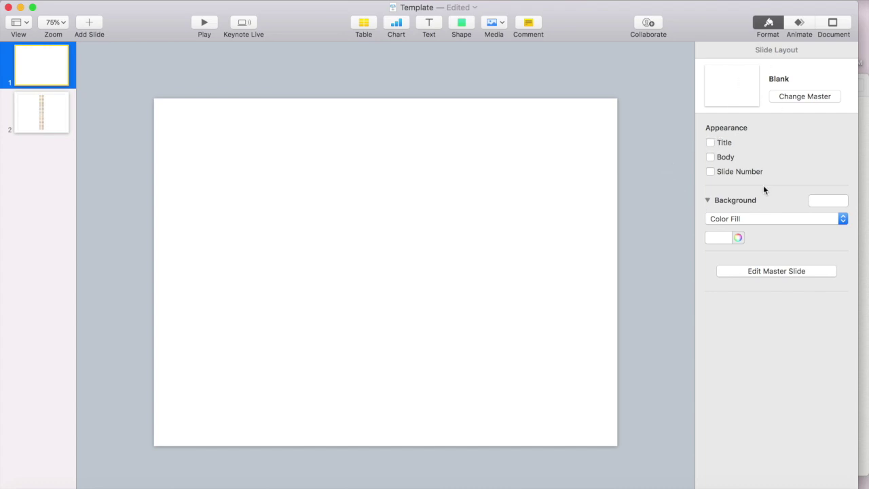
{"action": "left_click", "coordinate": [834, 213]}
{"action": "left_click", "coordinate": [747, 249]}
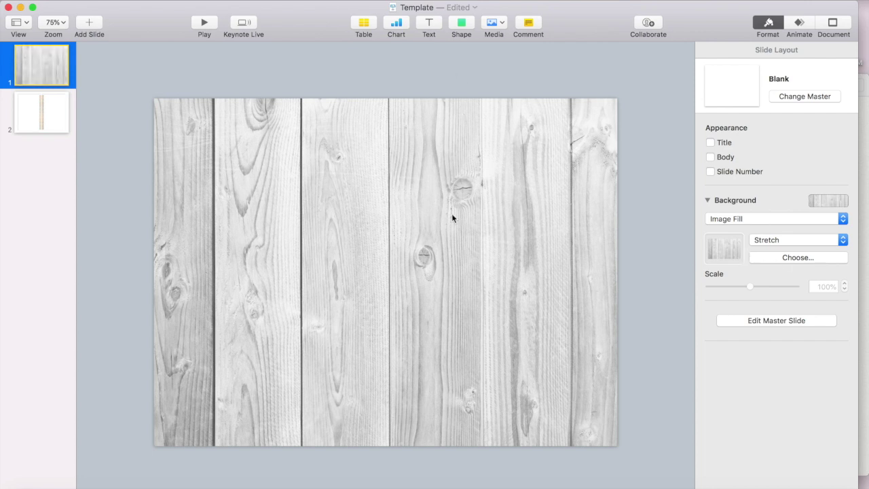
{"action": "left_click", "coordinate": [779, 259]}
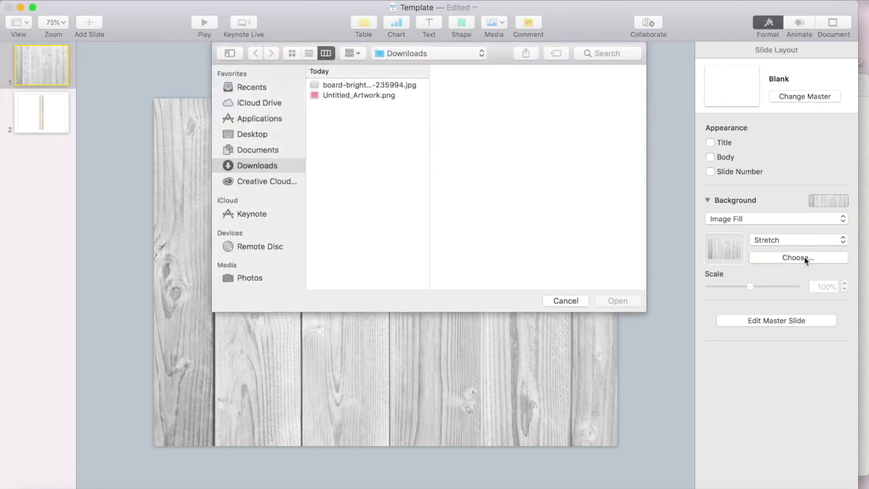
{"action": "left_click", "coordinate": [338, 85]}
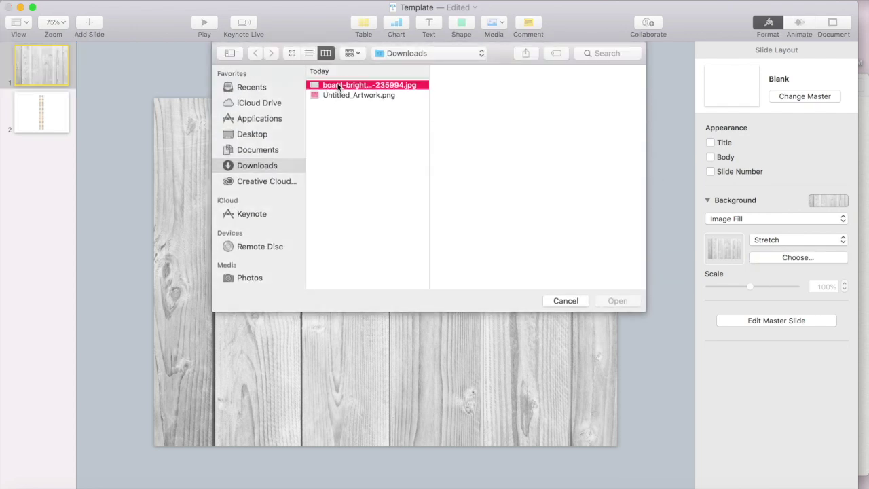
{"action": "left_click", "coordinate": [619, 305]}
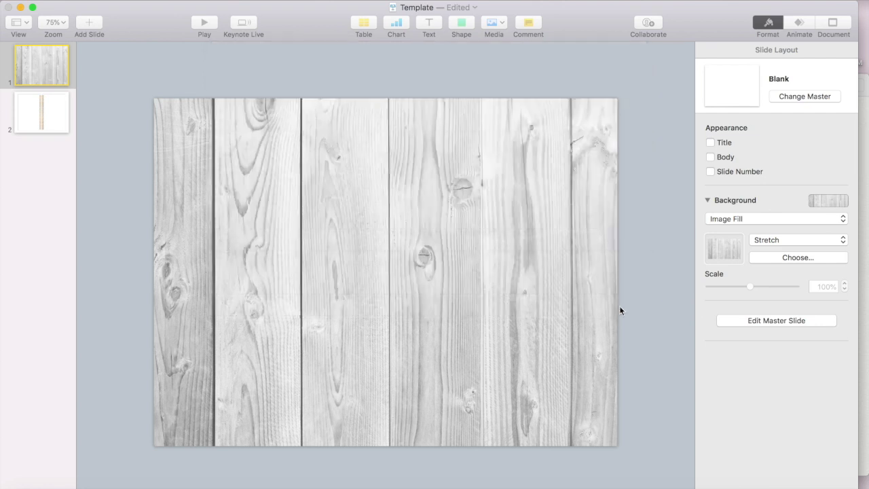
{"action": "left_click", "coordinate": [803, 240]}
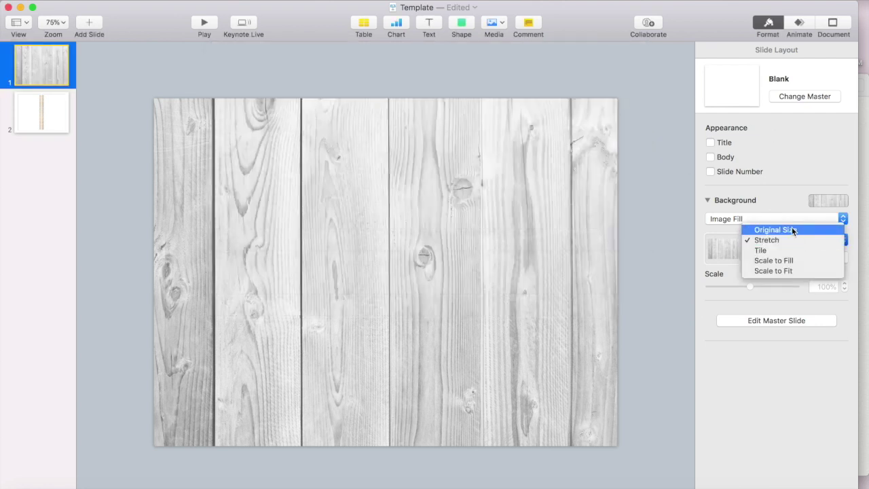
Step: Try Original Size at 41%, Stretch, and Tile at 14% scaling for the wood background
{"action": "left_click", "coordinate": [785, 230]}
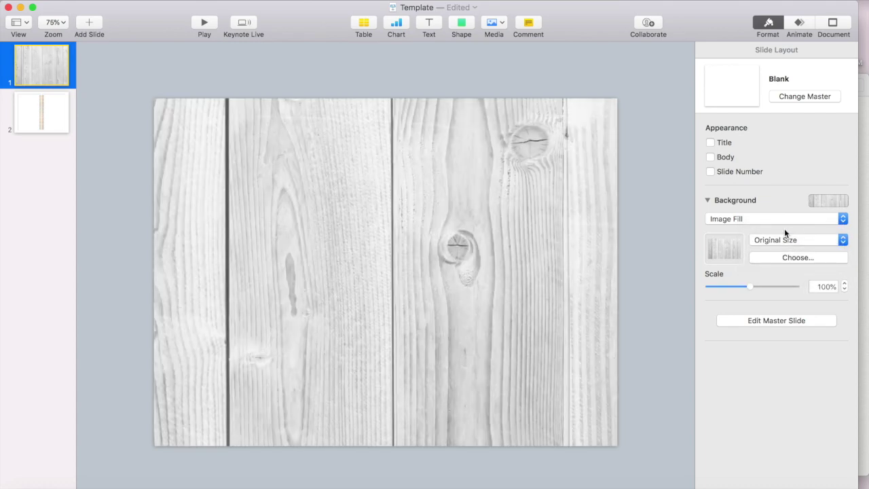
{"action": "mouse_move", "coordinate": [750, 286]}
{"action": "left_mouse_down"}
{"action": "mouse_move", "coordinate": [714, 286]}
{"action": "mouse_move", "coordinate": [737, 288]}
{"action": "left_mouse_up"}
{"action": "left_click", "coordinate": [788, 241]}
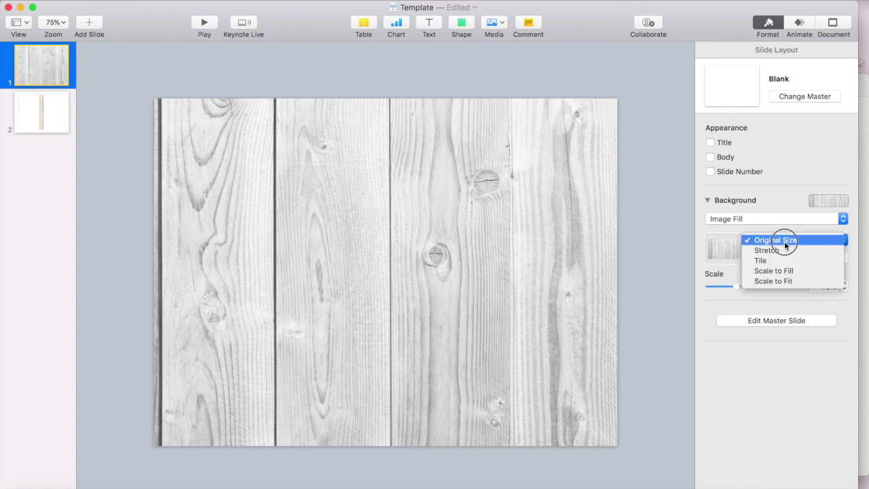
{"action": "left_click", "coordinate": [781, 252]}
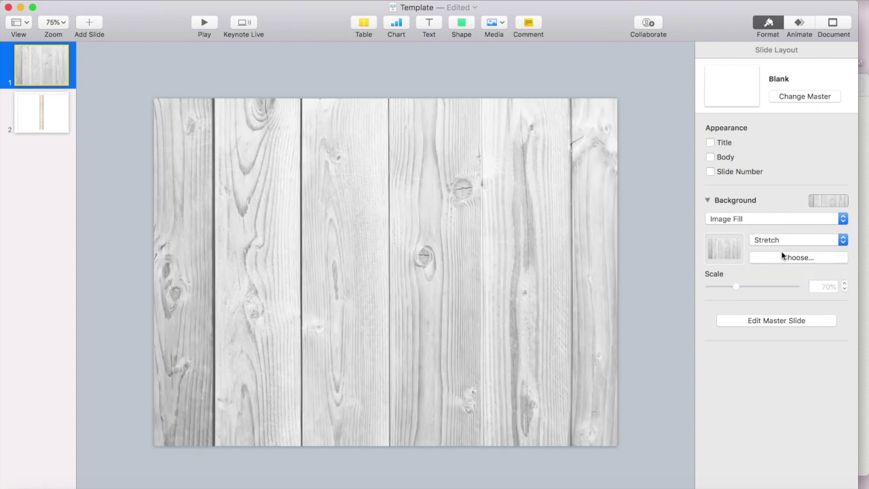
{"action": "left_click", "coordinate": [766, 238]}
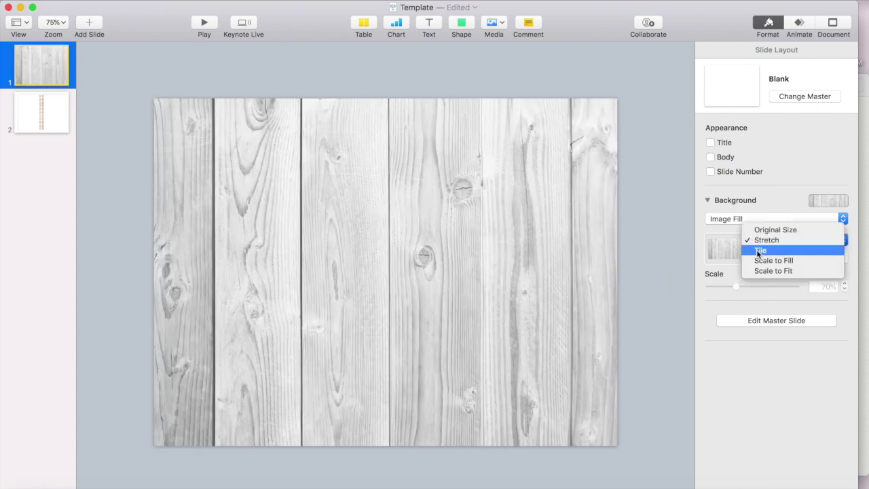
{"action": "left_click", "coordinate": [759, 252]}
{"action": "mouse_move", "coordinate": [734, 285]}
{"action": "left_mouse_down"}
{"action": "mouse_move", "coordinate": [704, 281]}
{"action": "mouse_move", "coordinate": [795, 291]}
{"action": "mouse_move", "coordinate": [725, 289]}
{"action": "mouse_move", "coordinate": [739, 286]}
{"action": "left_mouse_up"}
Step: Keep the image fill and settle on Stretch scaling after trying Scale to Fill and Scale to Fit
{"action": "left_click", "coordinate": [767, 218]}
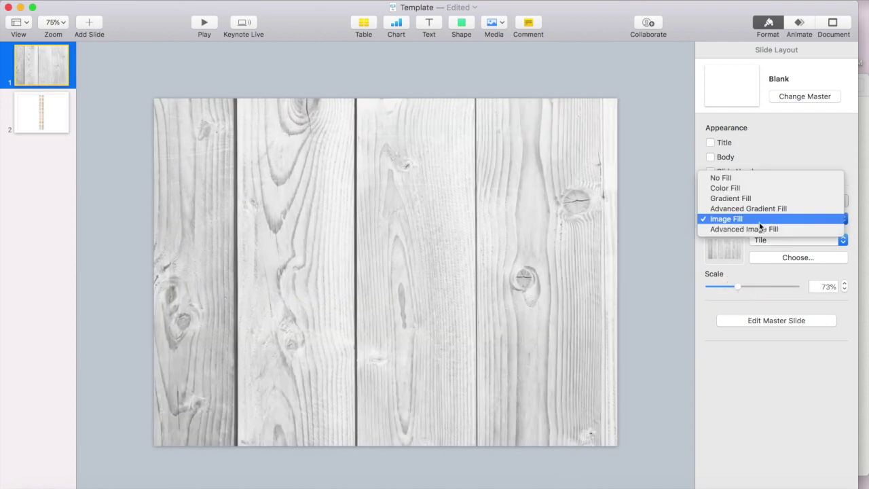
{"action": "left_click", "coordinate": [805, 237]}
{"action": "left_click", "coordinate": [805, 239]}
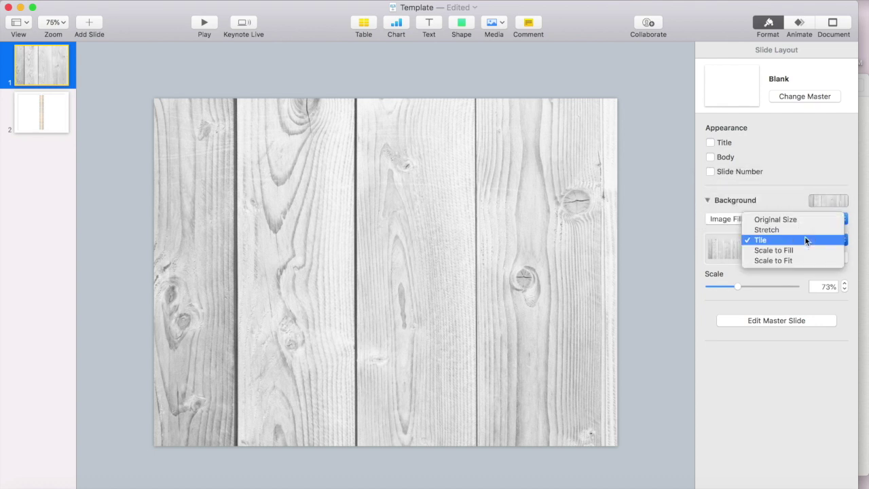
{"action": "left_click", "coordinate": [787, 250]}
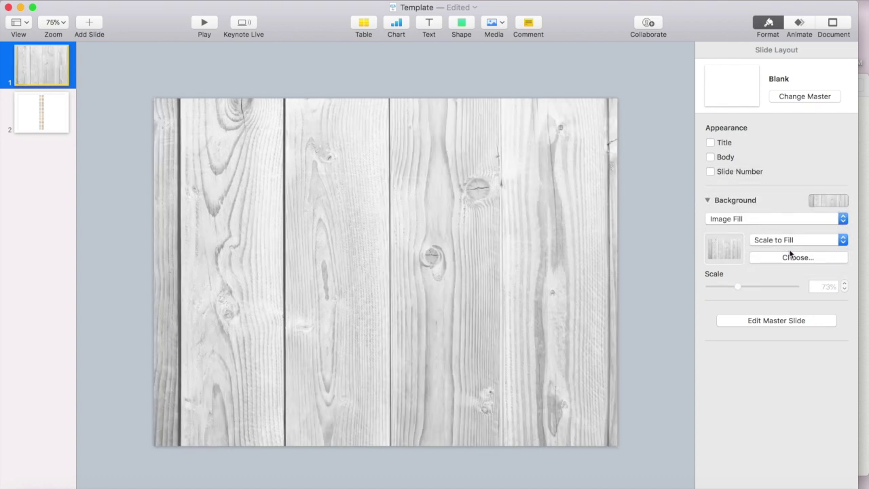
{"action": "left_click", "coordinate": [787, 240]}
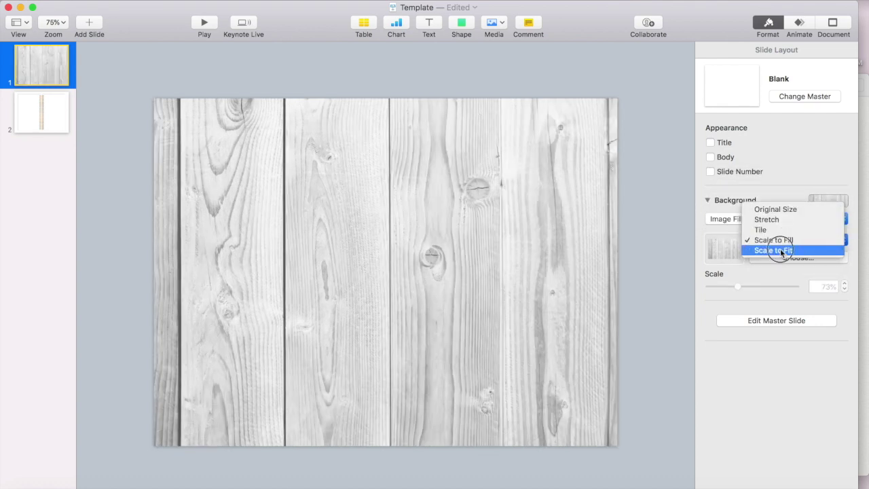
{"action": "left_click", "coordinate": [781, 251]}
{"action": "left_click", "coordinate": [776, 239]}
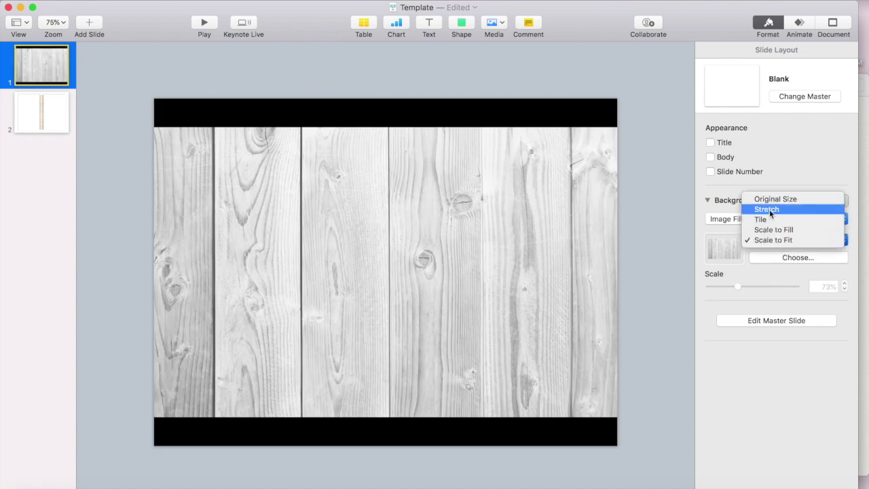
{"action": "left_click", "coordinate": [770, 211]}
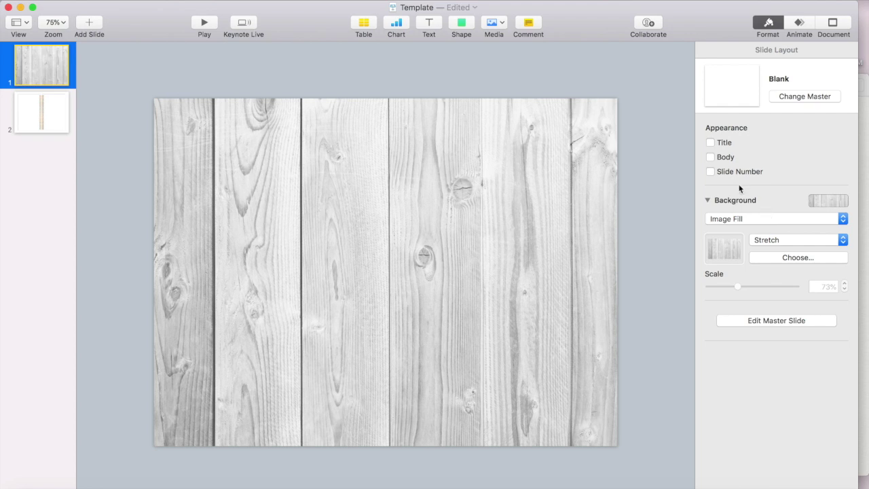
Step: Insert a square and resize it to about 913 × 740 pt, leaving a wood strip at left
{"action": "left_click", "coordinate": [464, 25]}
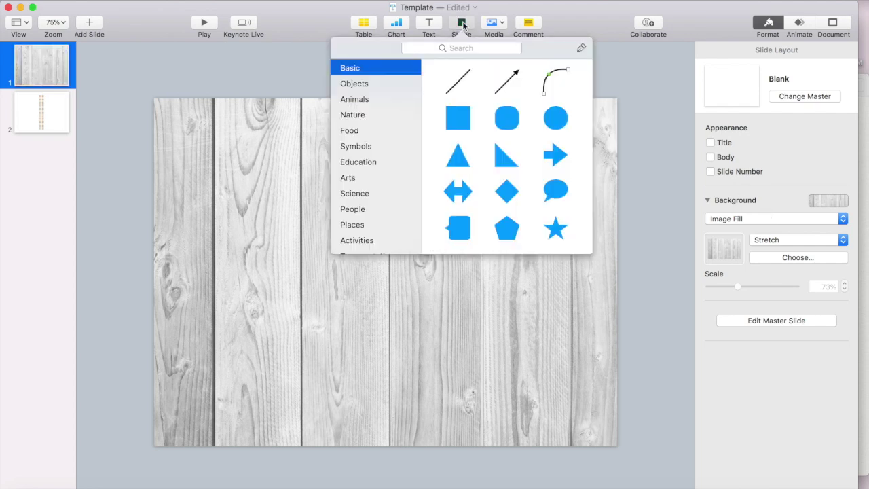
{"action": "left_click", "coordinate": [457, 121]}
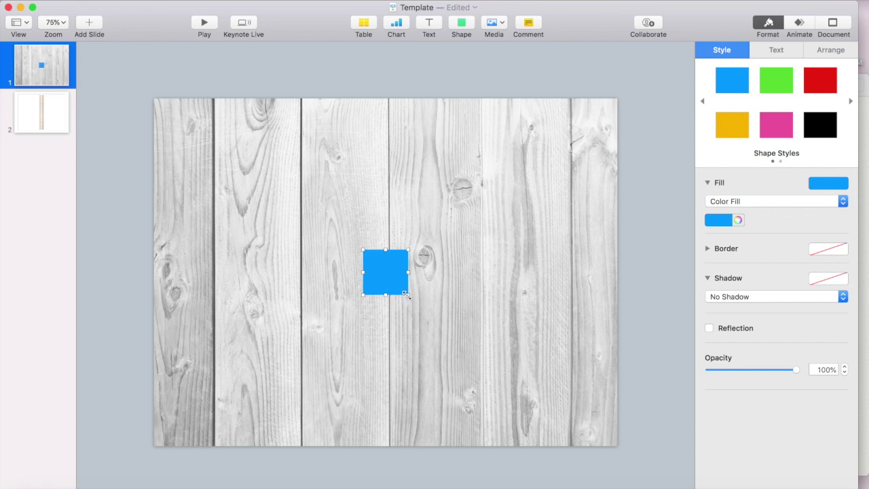
{"action": "left_click_drag", "start_coordinate": [408, 294], "coordinate": [608, 439]}
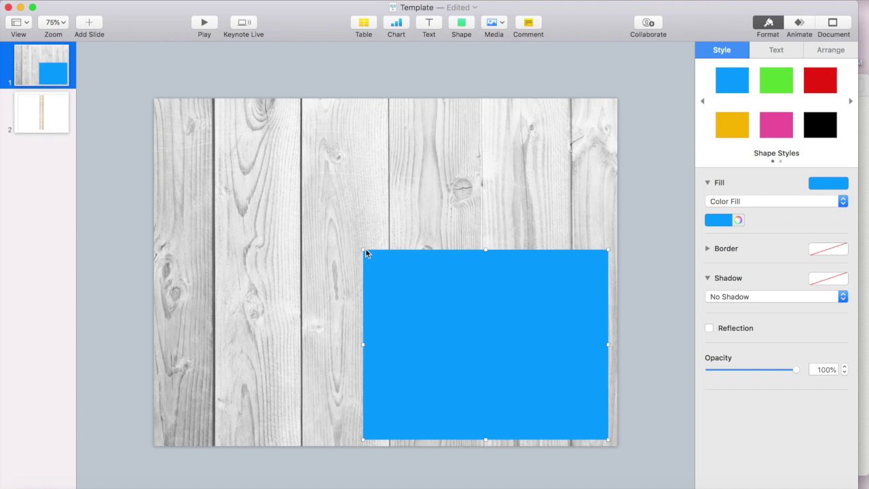
{"action": "left_click_drag", "start_coordinate": [365, 250], "coordinate": [254, 104]}
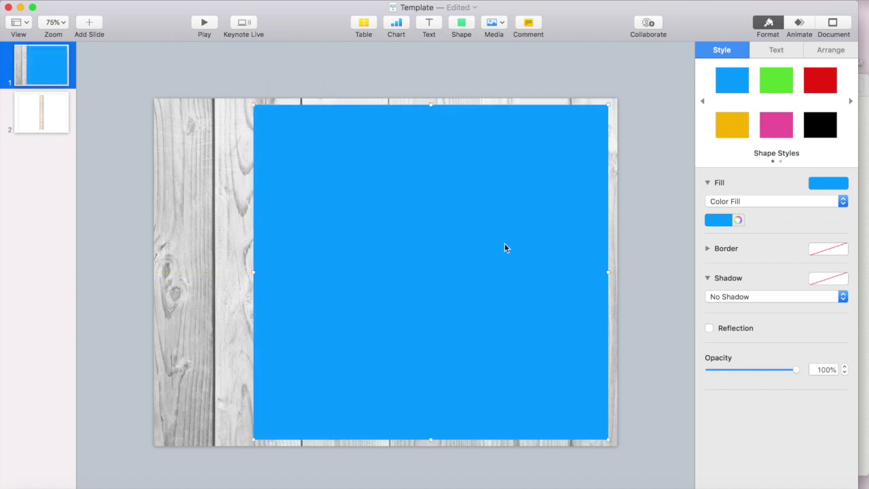
{"action": "left_click_drag", "start_coordinate": [609, 272], "coordinate": [501, 264]}
{"action": "mouse_move", "coordinate": [436, 263]}
{"action": "left_mouse_down"}
{"action": "mouse_move", "coordinate": [453, 265]}
{"action": "mouse_move", "coordinate": [441, 265]}
{"action": "left_mouse_up"}
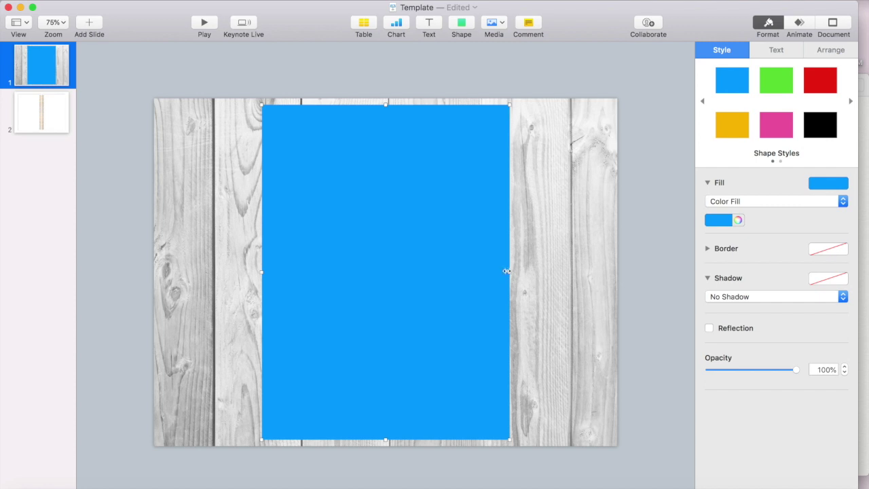
{"action": "left_click_drag", "start_coordinate": [508, 271], "coordinate": [605, 273]}
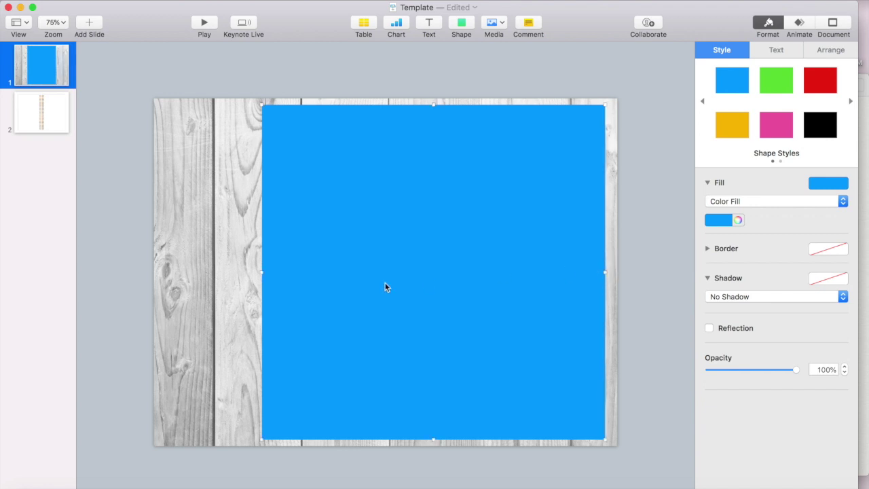
{"action": "left_click_drag", "start_coordinate": [262, 272], "coordinate": [191, 261]}
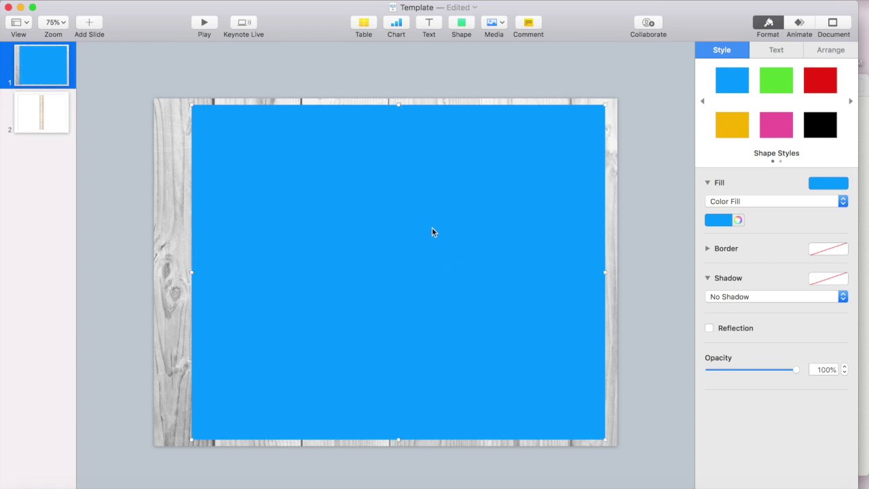
{"action": "left_click_drag", "start_coordinate": [433, 231], "coordinate": [432, 234]}
Step: Give the rectangle an Image Fill of Untitled_Artwork.png with Scale to Fill scaling
{"action": "left_click", "coordinate": [842, 201]}
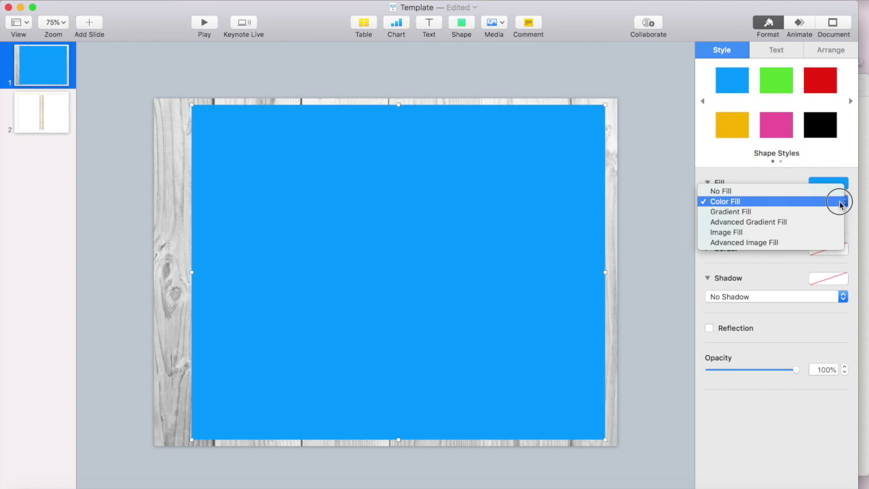
{"action": "left_click", "coordinate": [752, 231]}
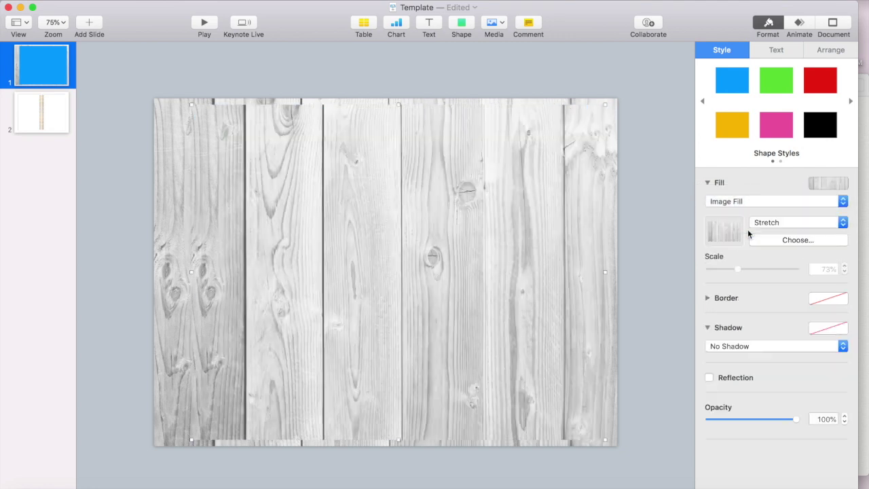
{"action": "left_click", "coordinate": [783, 243]}
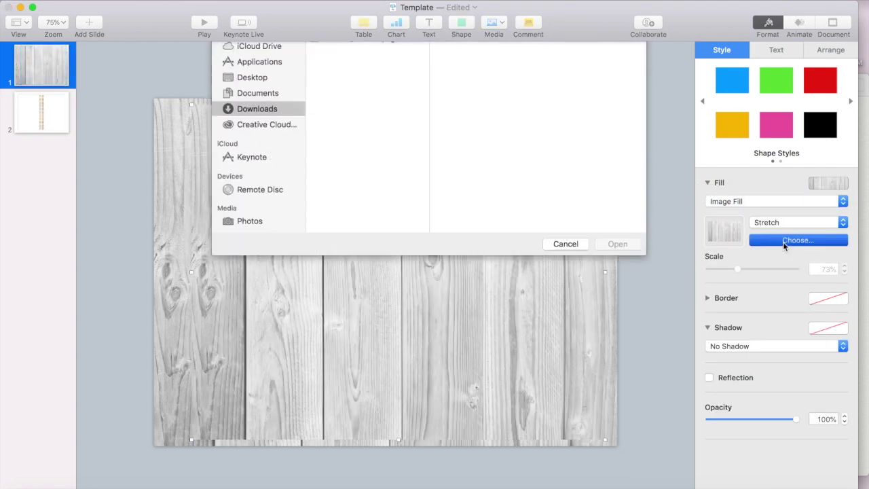
{"action": "left_click", "coordinate": [343, 95]}
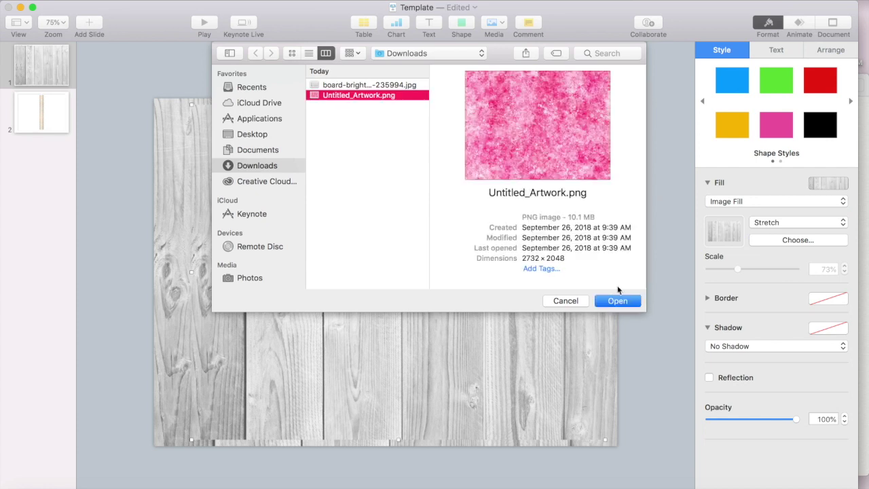
{"action": "left_click", "coordinate": [618, 301]}
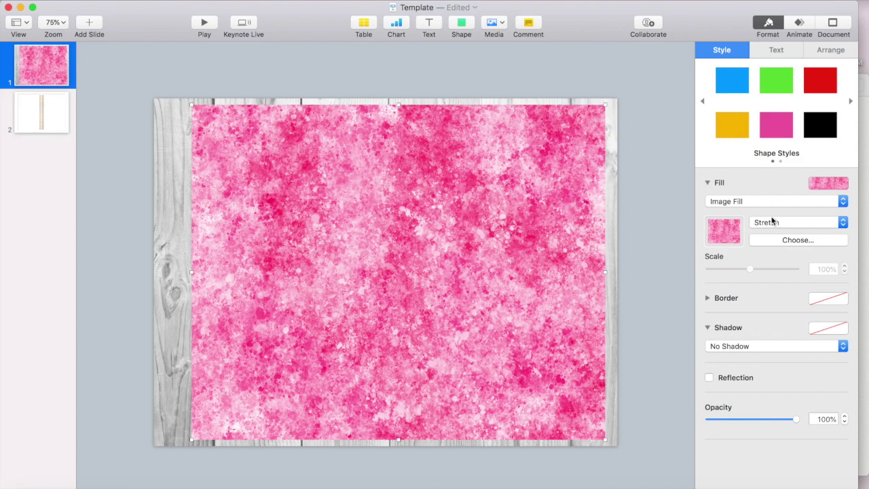
{"action": "left_click", "coordinate": [771, 221]}
{"action": "left_click", "coordinate": [773, 243]}
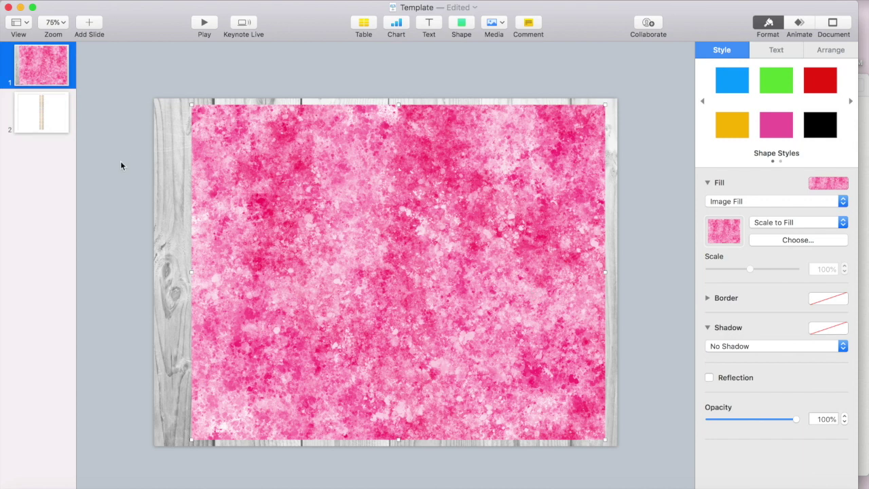
Step: Copy slide 2's top spiral ring onto the cover's top-left edge and ungroup it
{"action": "left_click", "coordinate": [47, 117]}
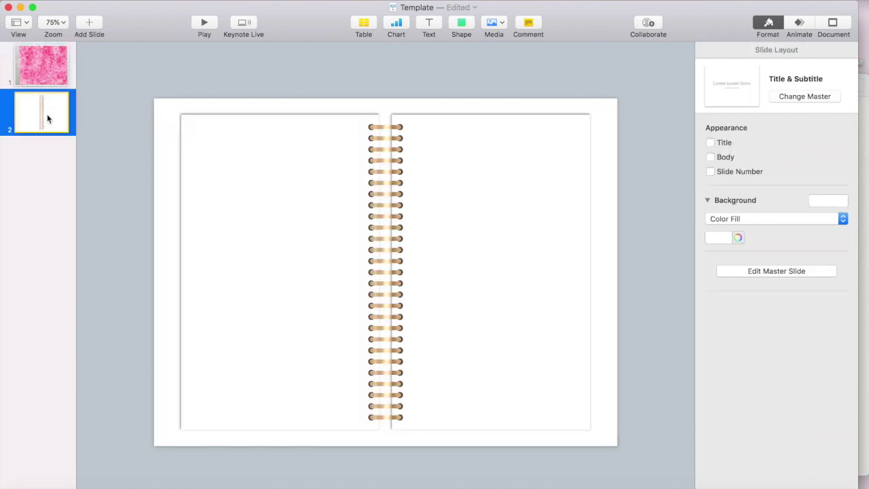
{"action": "left_click", "coordinate": [386, 126]}
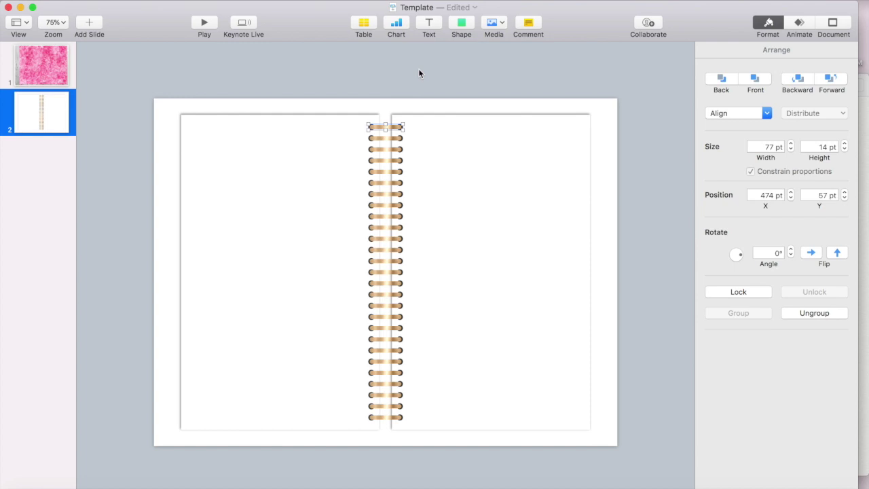
{"action": "left_click", "coordinate": [54, 69]}
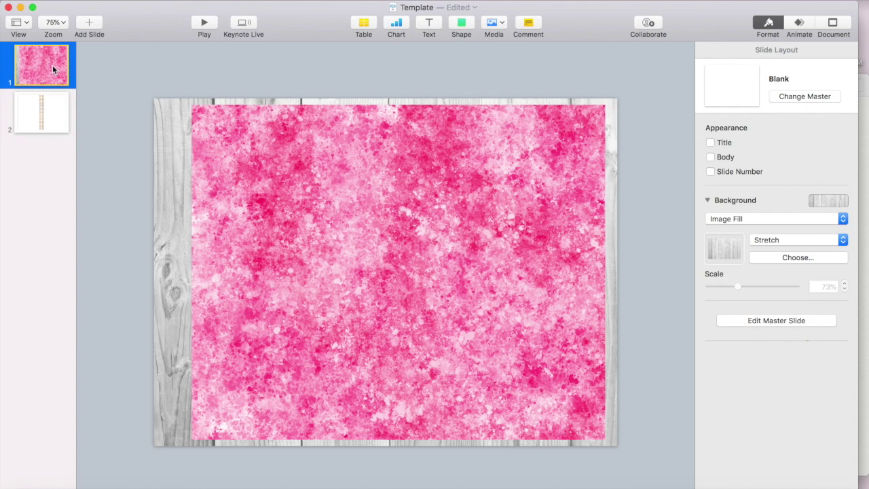
{"action": "left_click", "coordinate": [385, 127]}
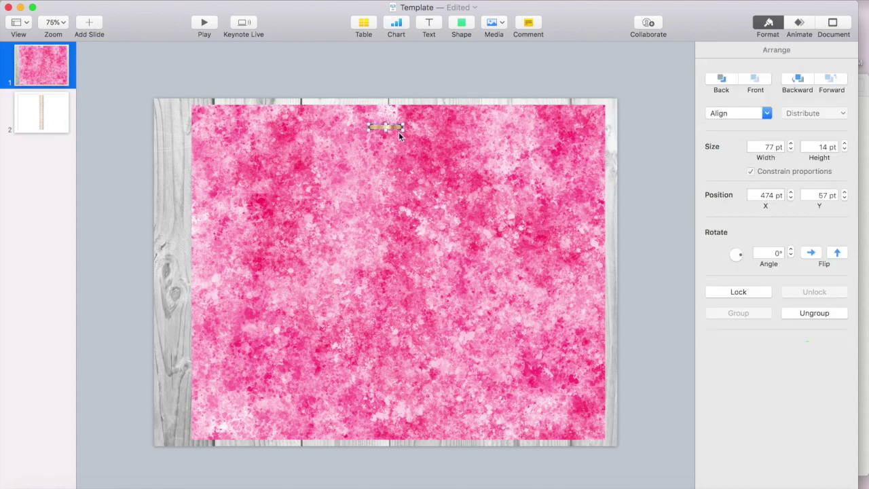
{"action": "left_click_drag", "start_coordinate": [395, 128], "coordinate": [204, 121]}
{"action": "left_click", "coordinate": [166, 158]}
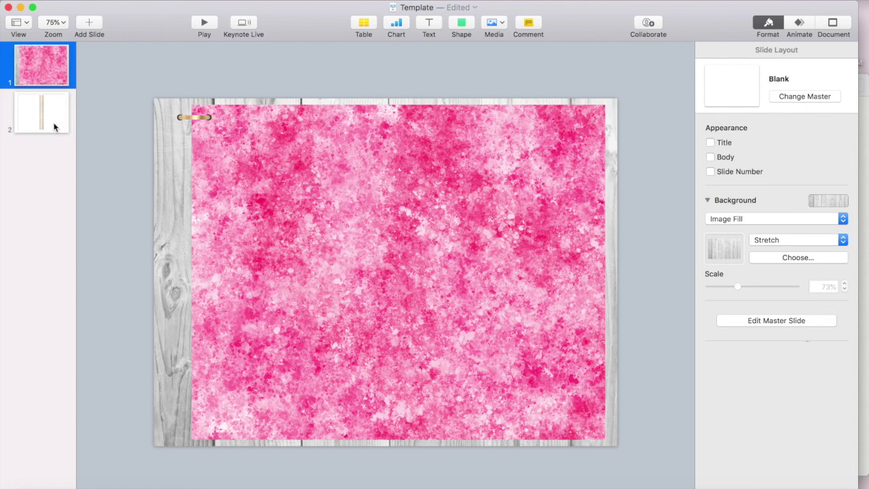
{"action": "left_click", "coordinate": [186, 119]}
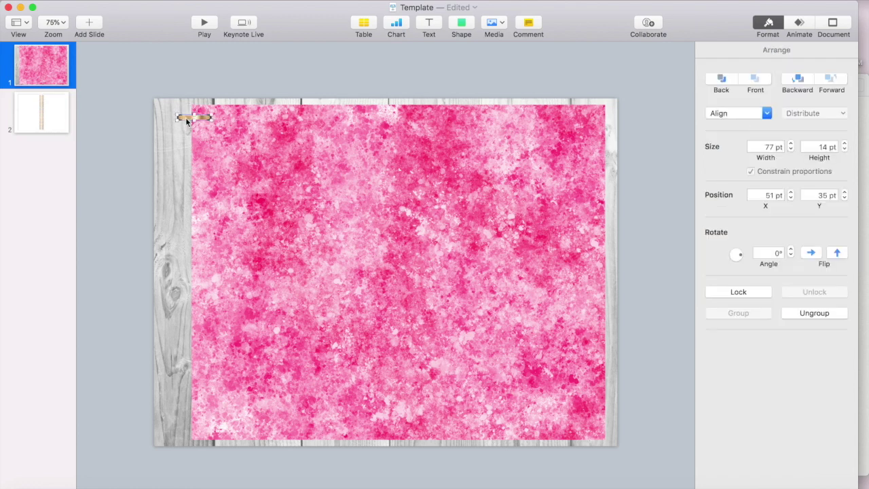
{"action": "left_click", "coordinate": [809, 315]}
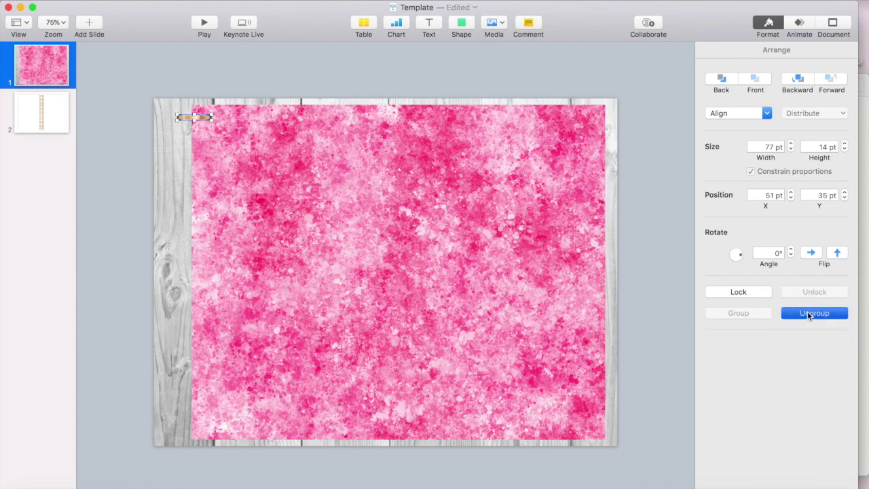
{"action": "left_click", "coordinate": [155, 156]}
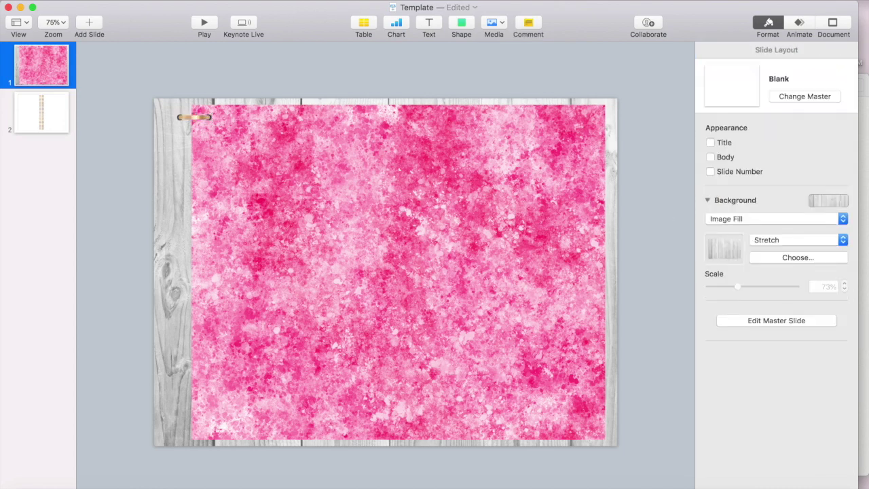
Step: Zoom in to inspect the small ring piece, then zoom back out to the full slide
{"action": "left_click", "coordinate": [275, 0]}
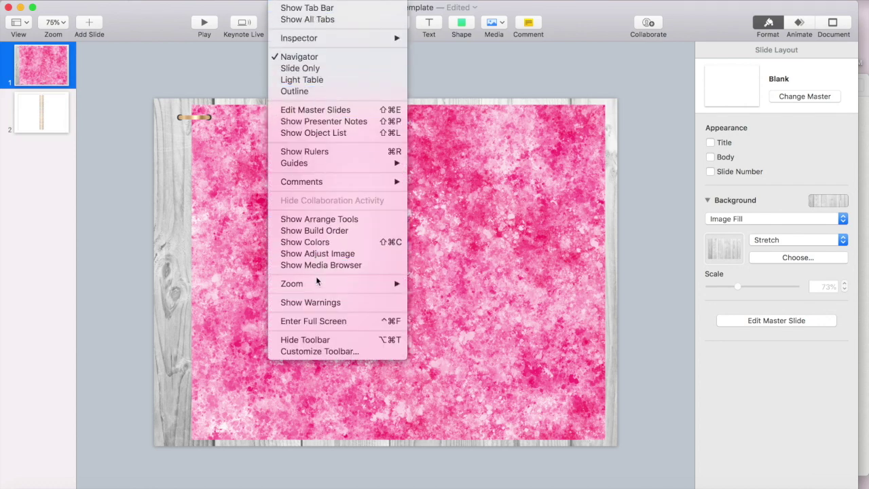
{"action": "mouse_move", "coordinate": [323, 285]}
{"action": "left_click", "coordinate": [442, 287]}
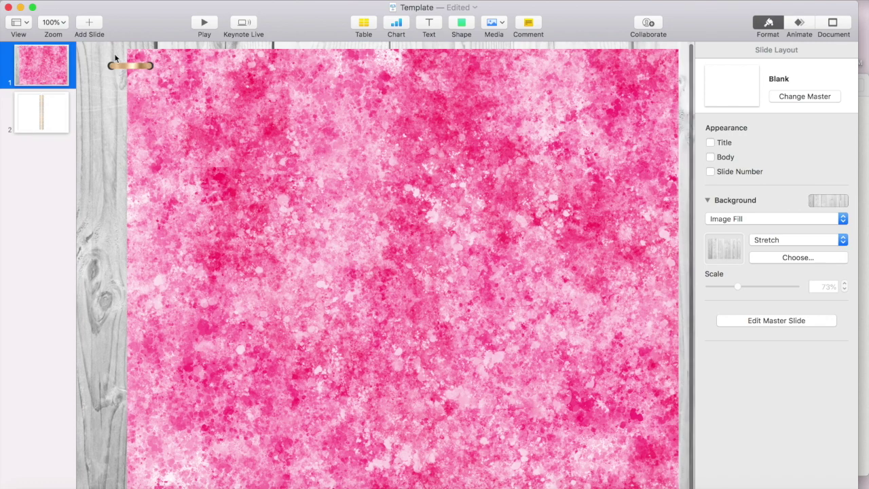
{"action": "left_click", "coordinate": [129, 65]}
{"action": "key", "text": "Escape"}
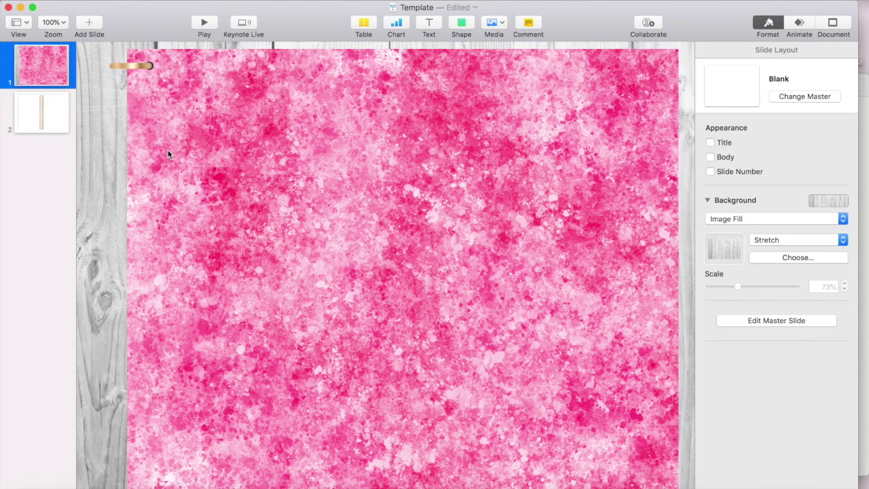
{"action": "key", "text": "super+minus"}
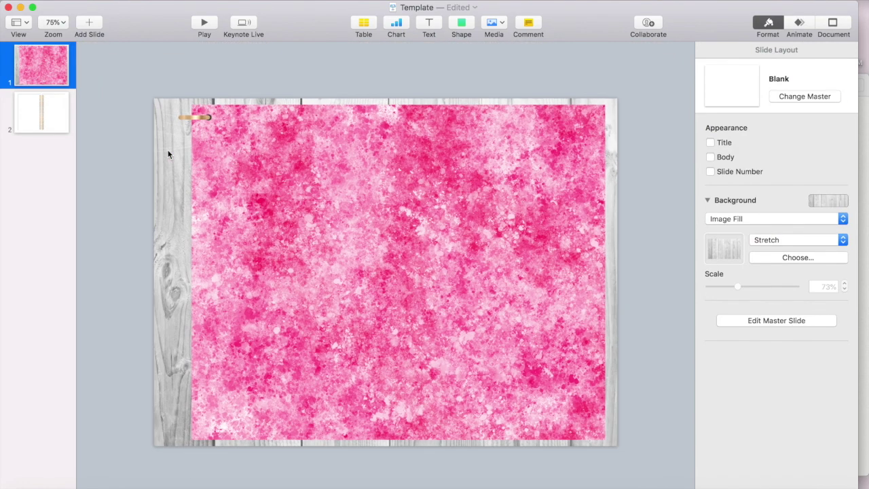
{"action": "left_click", "coordinate": [193, 119]}
{"action": "left_click", "coordinate": [171, 108]}
Step: Lock the pink cover rectangle in Arrange and select the gold ring on its own
{"action": "left_click", "coordinate": [291, 159]}
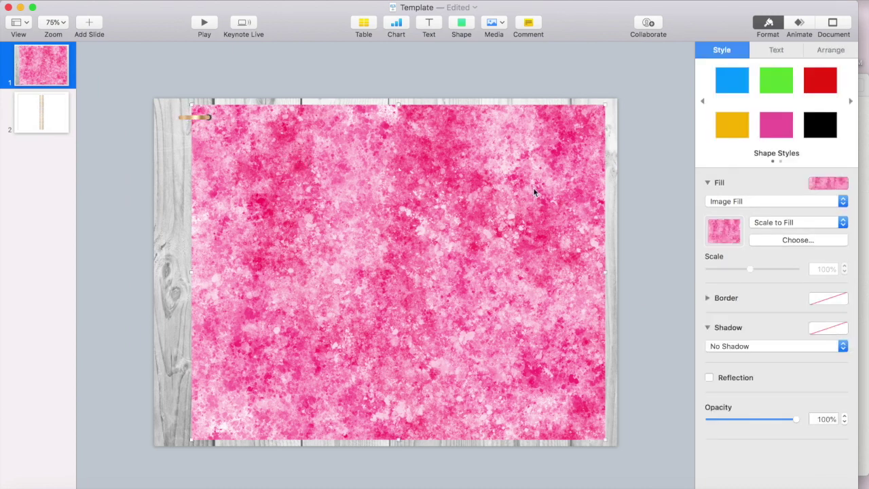
{"action": "left_click", "coordinate": [828, 52]}
{"action": "left_click", "coordinate": [738, 291]}
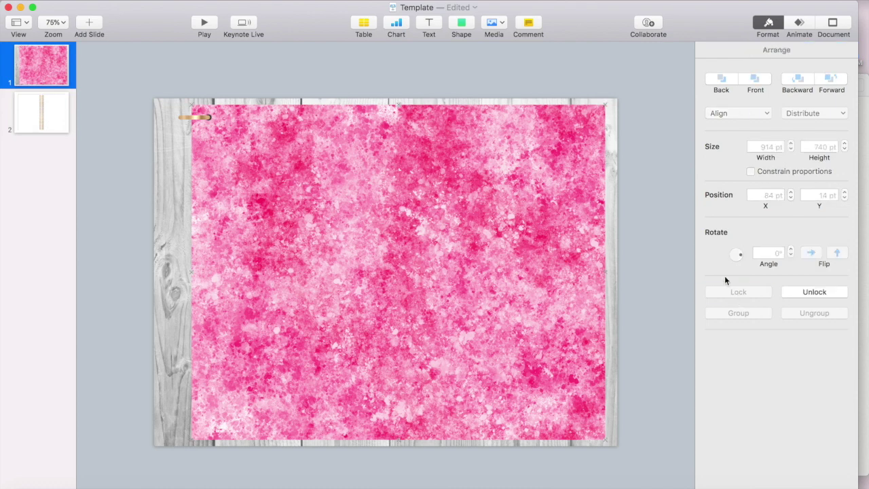
{"action": "left_click", "coordinate": [197, 117], "text": "shift"}
{"action": "left_click", "coordinate": [612, 292]}
{"action": "left_click", "coordinate": [192, 116]}
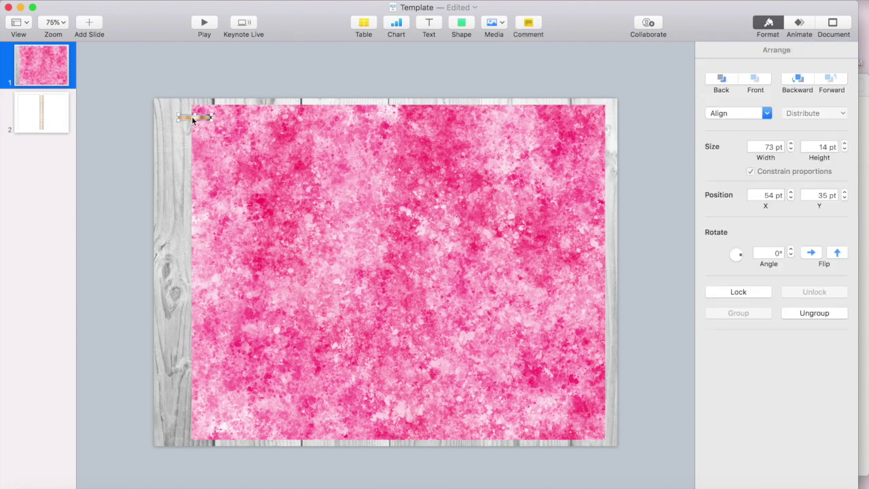
Step: Duplicate the gold ring repeatedly to form a column down the cover's left edge
{"action": "left_click_drag", "start_coordinate": [192, 116], "coordinate": [206, 134], "text": "alt"}
{"action": "left_click_drag", "start_coordinate": [178, 101], "coordinate": [199, 139]}
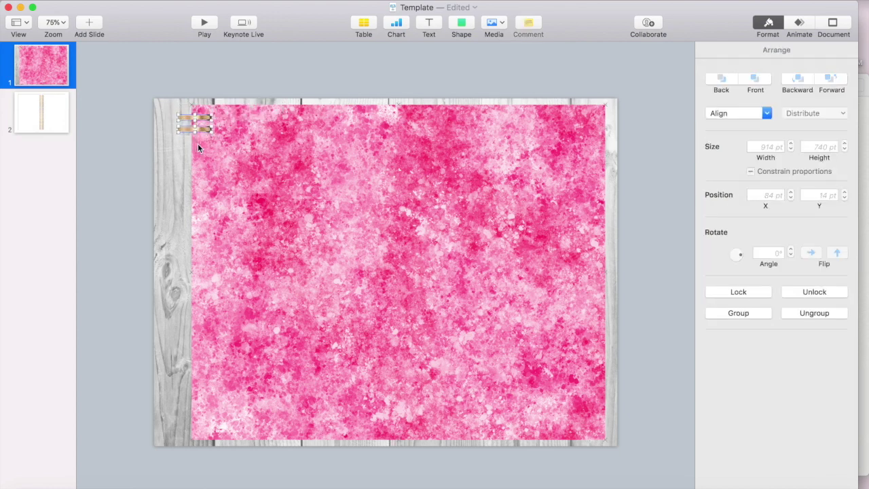
{"action": "key", "text": "cmd+alt+g"}
{"action": "left_click_drag", "start_coordinate": [207, 129], "coordinate": [206, 153], "text": "alt"}
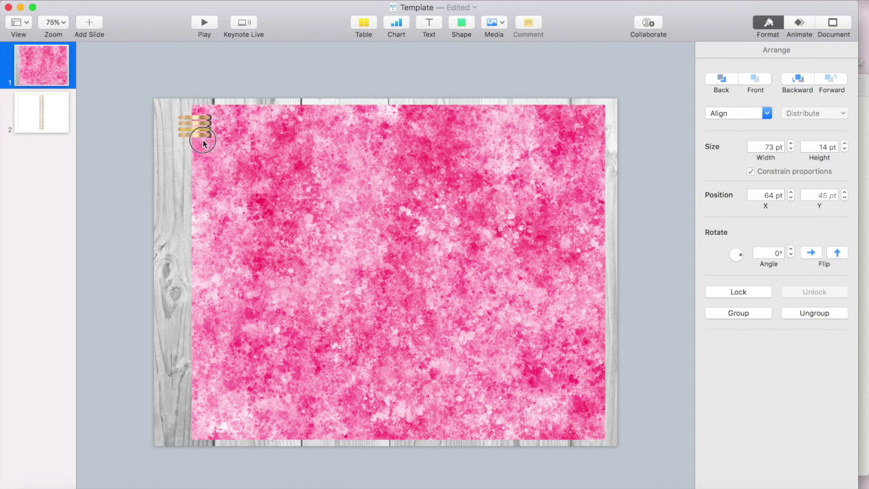
{"action": "left_click", "coordinate": [180, 102]}
{"action": "left_click_drag", "start_coordinate": [180, 102], "coordinate": [203, 157]}
{"action": "left_click_drag", "start_coordinate": [200, 136], "coordinate": [202, 297], "text": "alt"}
{"action": "left_click_drag", "start_coordinate": [202, 204], "coordinate": [188, 383], "text": "alt"}
{"action": "left_click_drag", "start_coordinate": [195, 353], "coordinate": [195, 388], "text": "alt"}
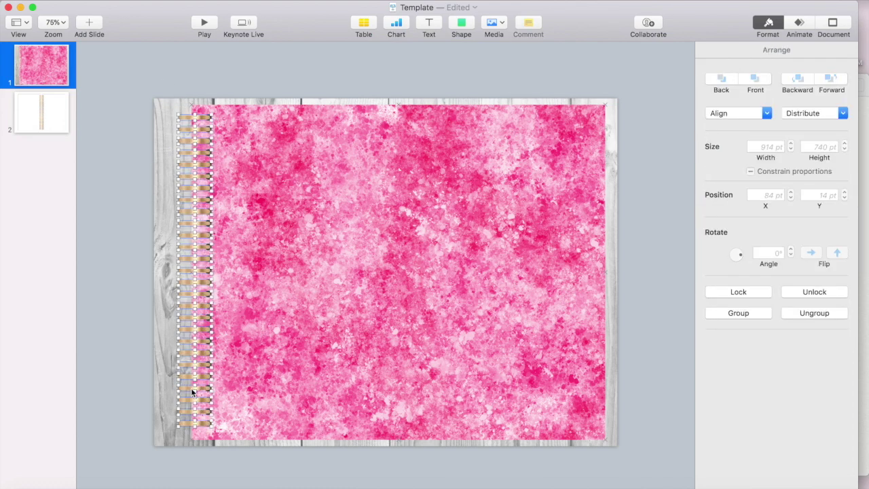
{"action": "left_click", "coordinate": [160, 334]}
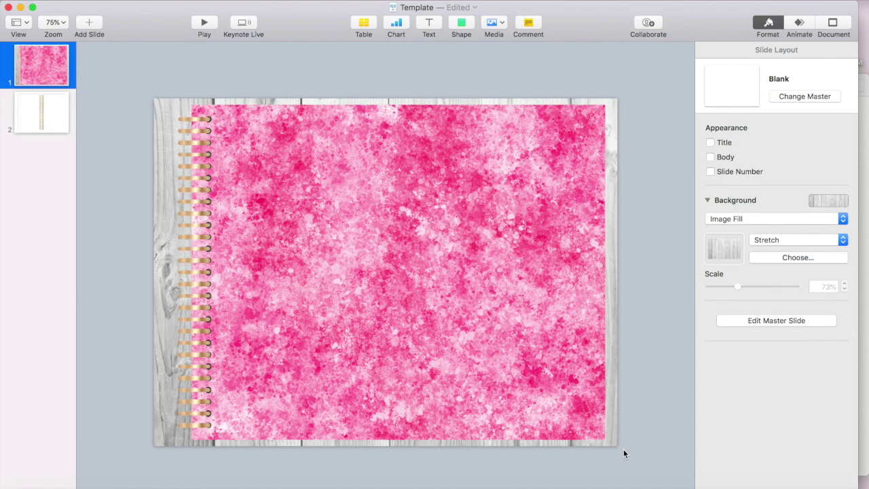
Step: Unlock the cover, shift it and the rings left, and widen the cover to 945 pt
{"action": "left_click_drag", "start_coordinate": [624, 450], "coordinate": [157, 94]}
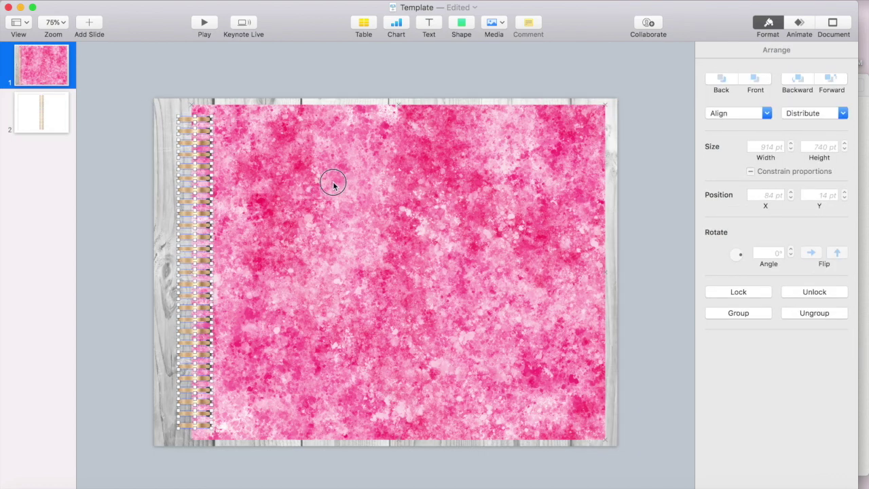
{"action": "key", "text": "super+l"}
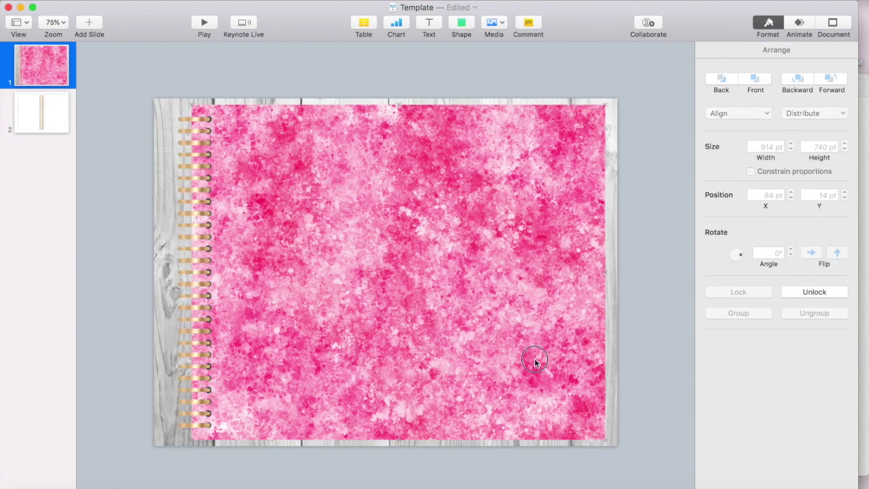
{"action": "left_click", "coordinate": [800, 290]}
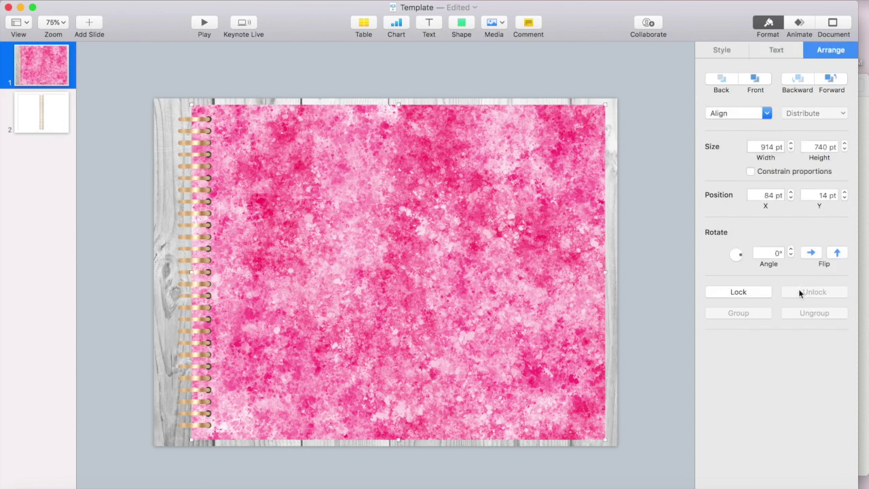
{"action": "left_click", "coordinate": [652, 471]}
{"action": "left_click_drag", "start_coordinate": [615, 446], "coordinate": [165, 68]}
{"action": "left_click_drag", "start_coordinate": [301, 194], "coordinate": [288, 194]}
{"action": "left_click_drag", "start_coordinate": [589, 270], "coordinate": [602, 273]}
{"action": "left_click", "coordinate": [659, 215]}
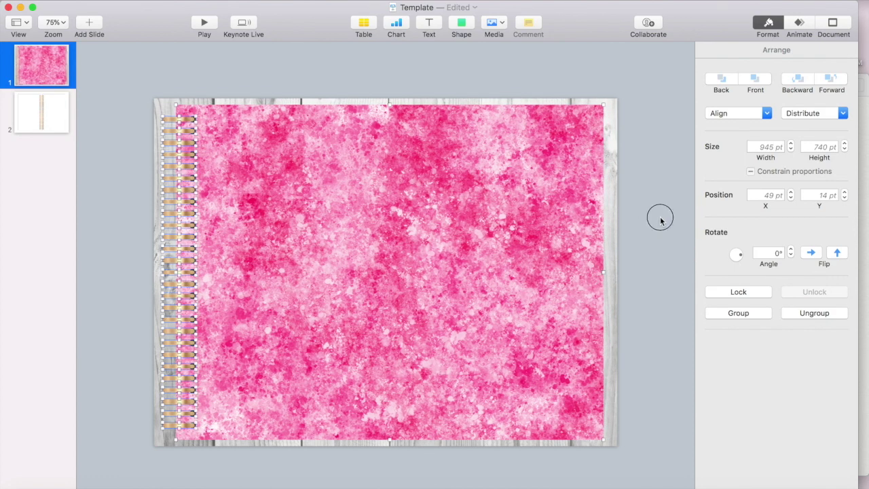
Step: Give the pink cover a Drop Shadow (5 pt blur, 2 pt offset, 50% opacity) after trying Contact and Curved
{"action": "left_click", "coordinate": [437, 272]}
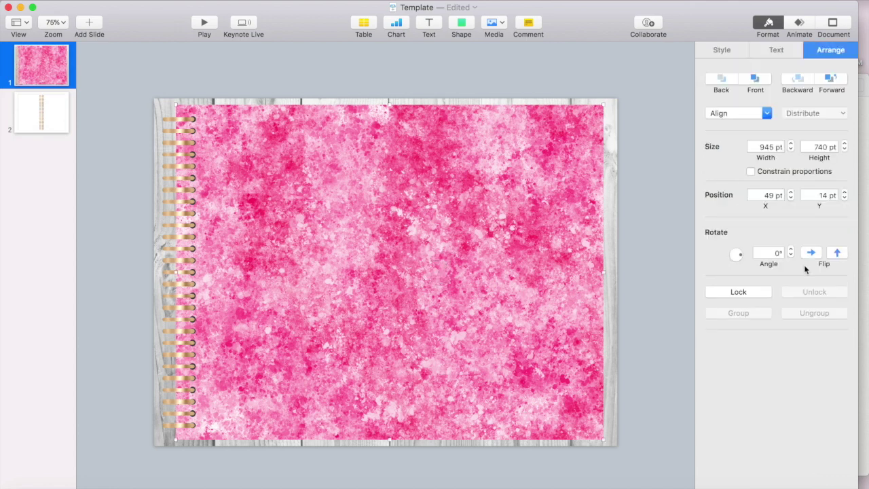
{"action": "left_click", "coordinate": [720, 50]}
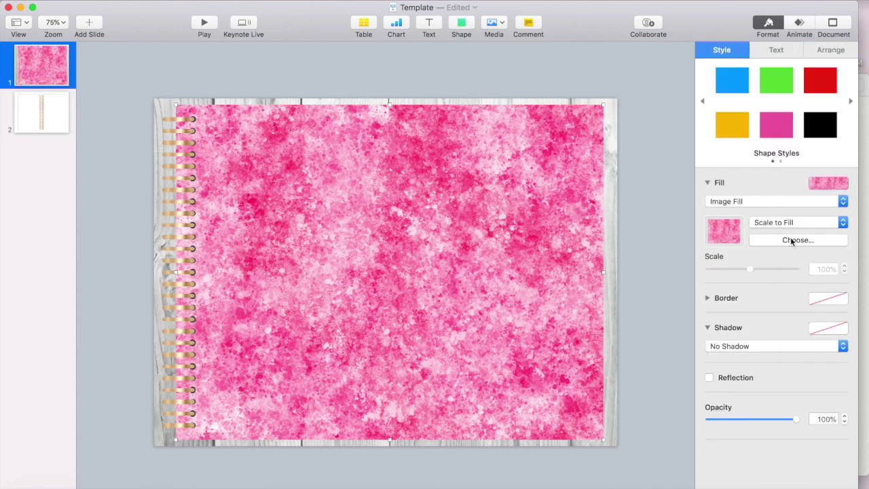
{"action": "left_click", "coordinate": [826, 347]}
{"action": "left_click", "coordinate": [795, 355]}
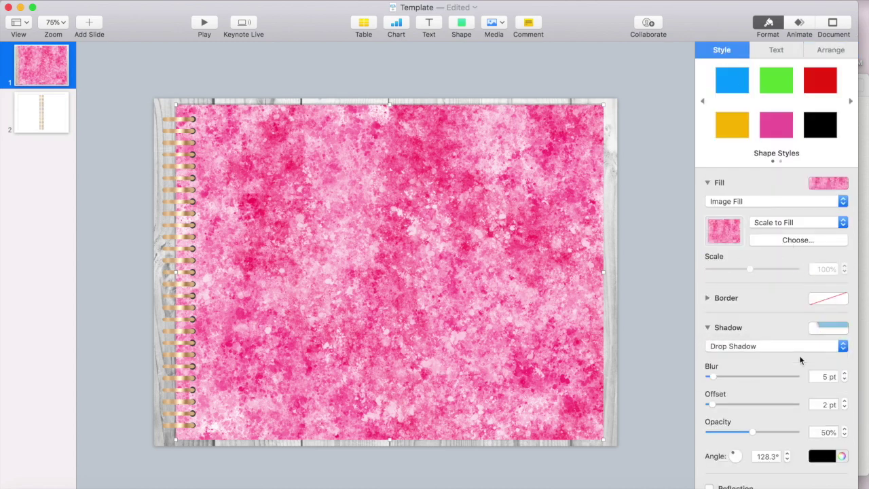
{"action": "left_click", "coordinate": [773, 349]}
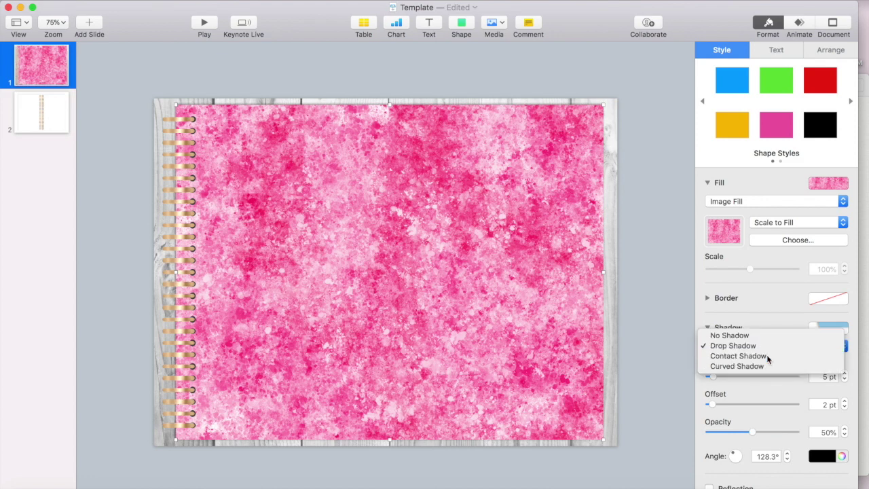
{"action": "left_click", "coordinate": [767, 356]}
{"action": "left_click", "coordinate": [767, 355]}
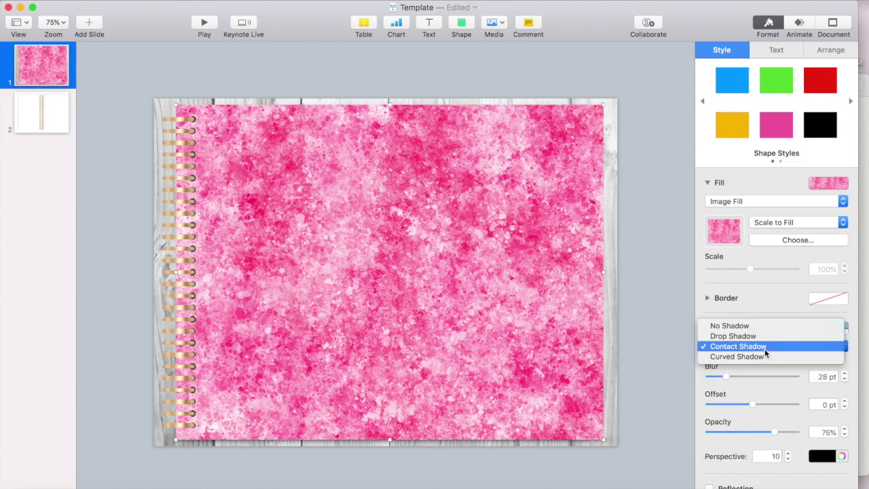
{"action": "left_click", "coordinate": [765, 357]}
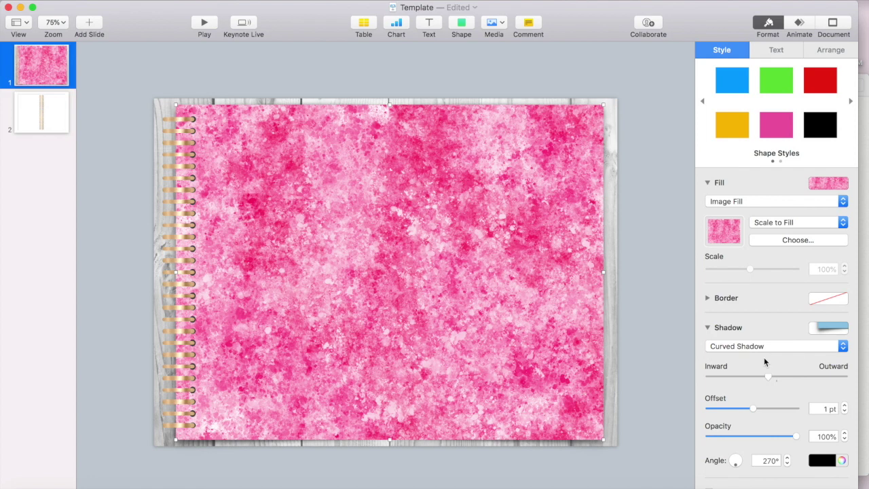
{"action": "left_click", "coordinate": [765, 348]}
{"action": "left_click", "coordinate": [748, 327]}
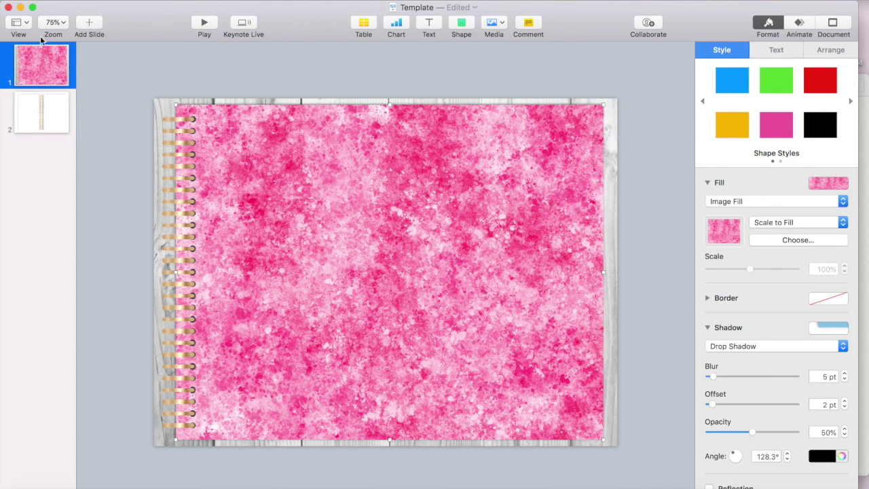
{"action": "left_click", "coordinate": [139, 101]}
Step: Marquee-select the column of gold spiral rings down the cover's left edge and delete them
{"action": "left_click_drag", "start_coordinate": [158, 103], "coordinate": [186, 435]}
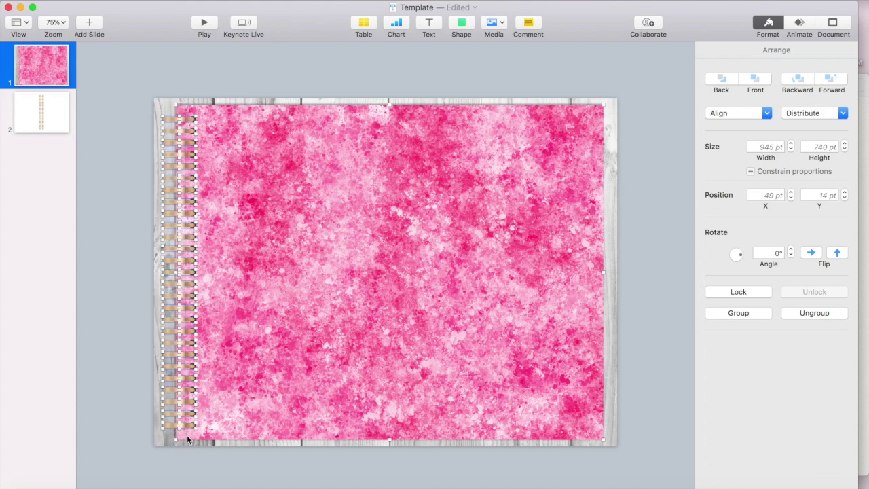
{"action": "left_click", "coordinate": [658, 359]}
{"action": "left_click", "coordinate": [544, 321]}
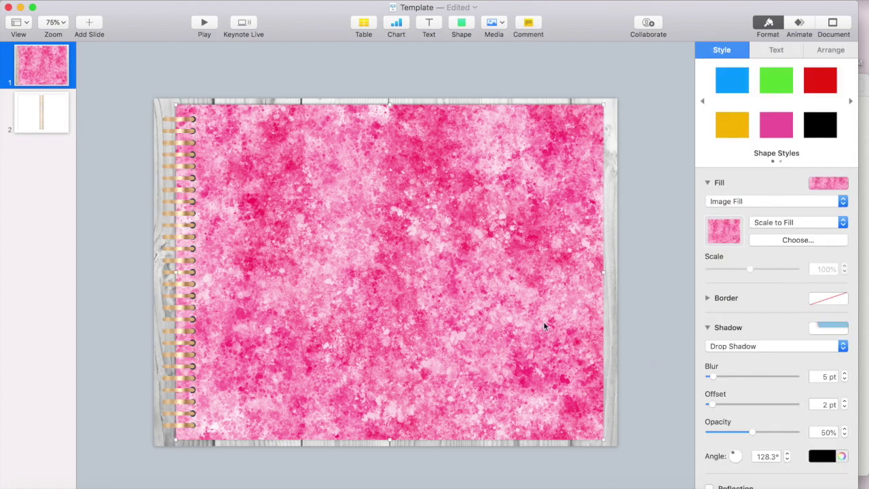
{"action": "left_click", "coordinate": [831, 50]}
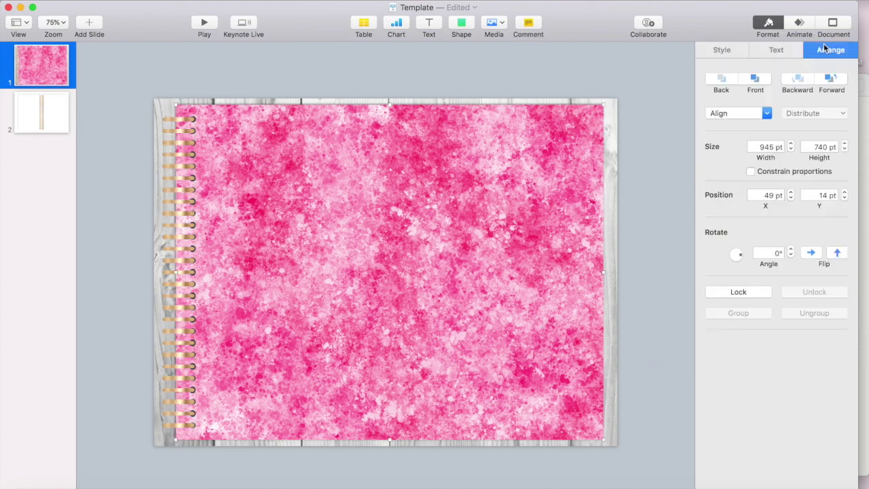
{"action": "left_click_drag", "start_coordinate": [160, 101], "coordinate": [177, 429]}
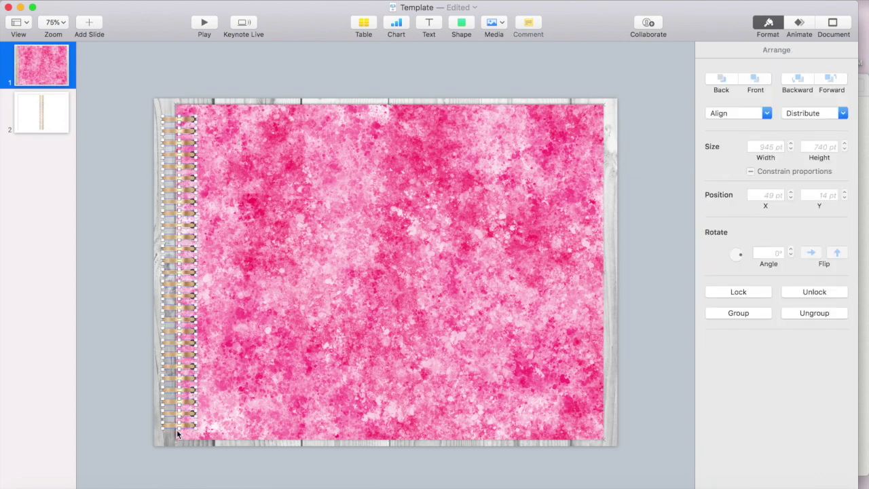
{"action": "key", "text": "Delete"}
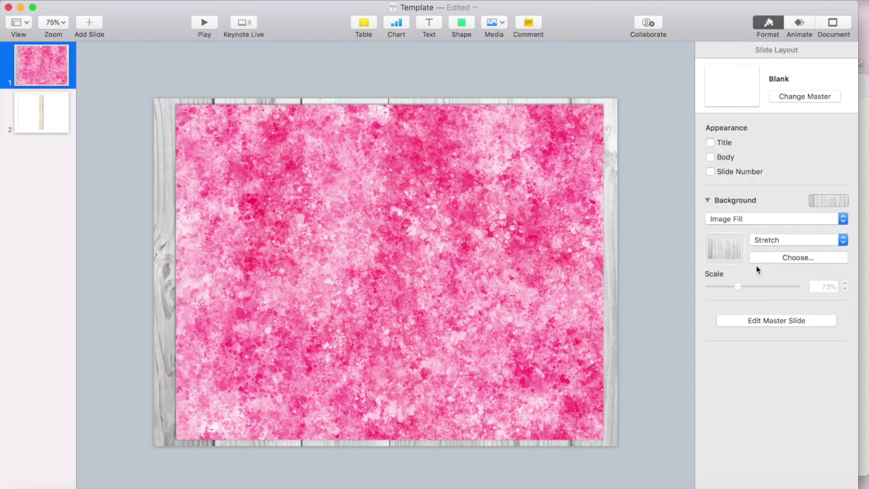
Step: Unlock the pink cover, narrow it to about 644 × 740 pt, and centre it on the wood
{"action": "left_click", "coordinate": [436, 283]}
{"action": "left_click", "coordinate": [789, 293]}
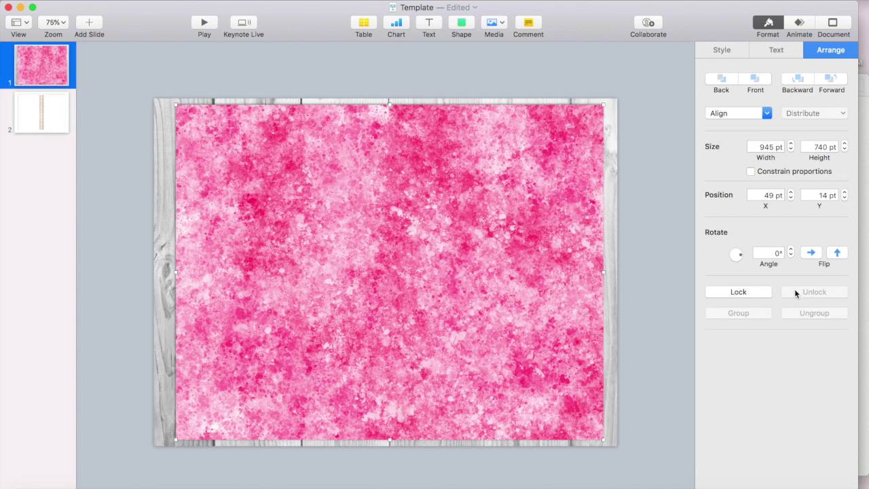
{"action": "left_click_drag", "start_coordinate": [603, 272], "coordinate": [468, 247]}
{"action": "left_click_drag", "start_coordinate": [358, 241], "coordinate": [422, 240]}
{"action": "left_click", "coordinate": [576, 236]}
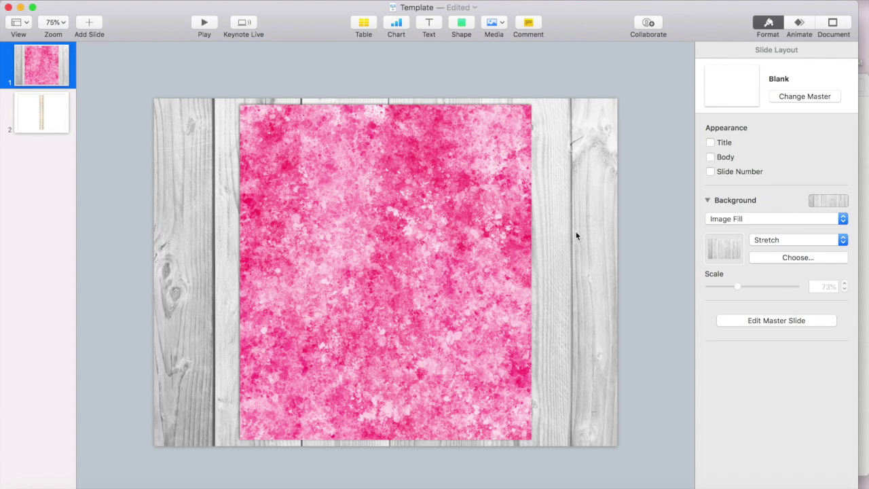
Step: Insert a square and reshape it into an 81 × 741 pt strip at the cover's top-left
{"action": "left_click", "coordinate": [459, 26]}
{"action": "left_click", "coordinate": [458, 119]}
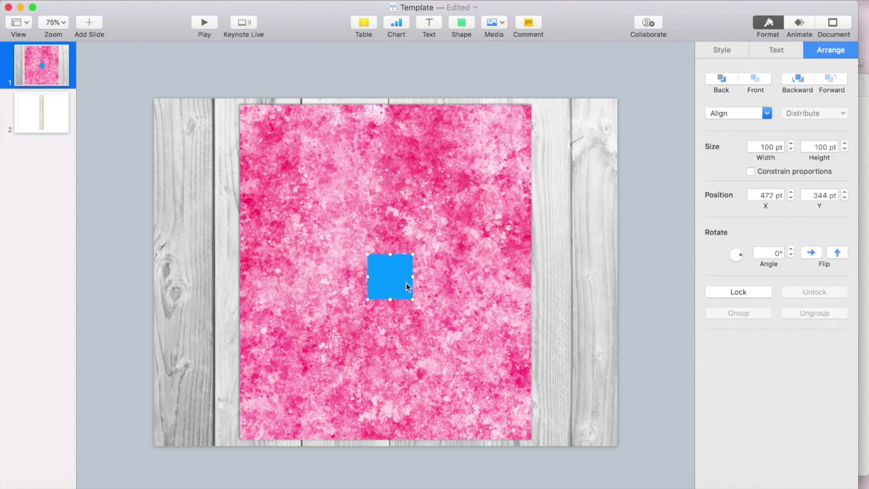
{"action": "left_click_drag", "start_coordinate": [389, 274], "coordinate": [280, 436]}
{"action": "left_click_drag", "start_coordinate": [264, 257], "coordinate": [266, 262]}
{"action": "left_click", "coordinate": [569, 280]}
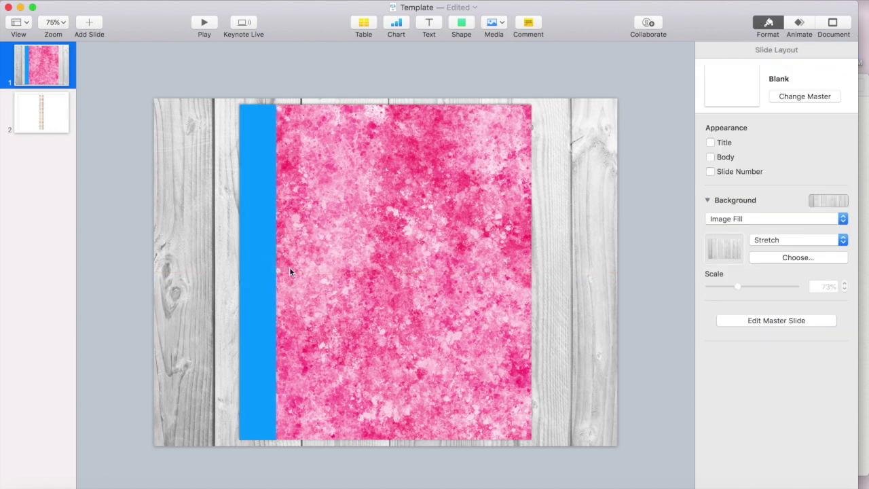
{"action": "left_click", "coordinate": [263, 285]}
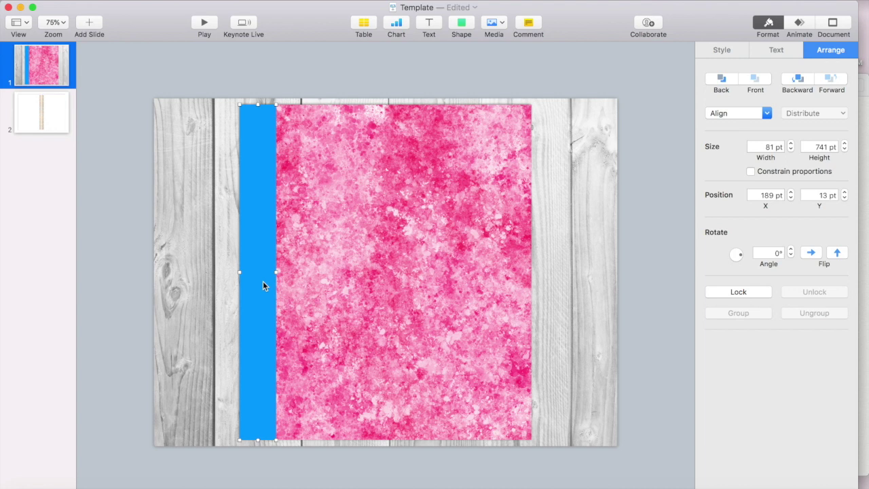
Step: Fill the strip with the Untitled_Artwork.png image, set to Scale to Fill
{"action": "left_click", "coordinate": [721, 51]}
{"action": "left_click", "coordinate": [808, 201]}
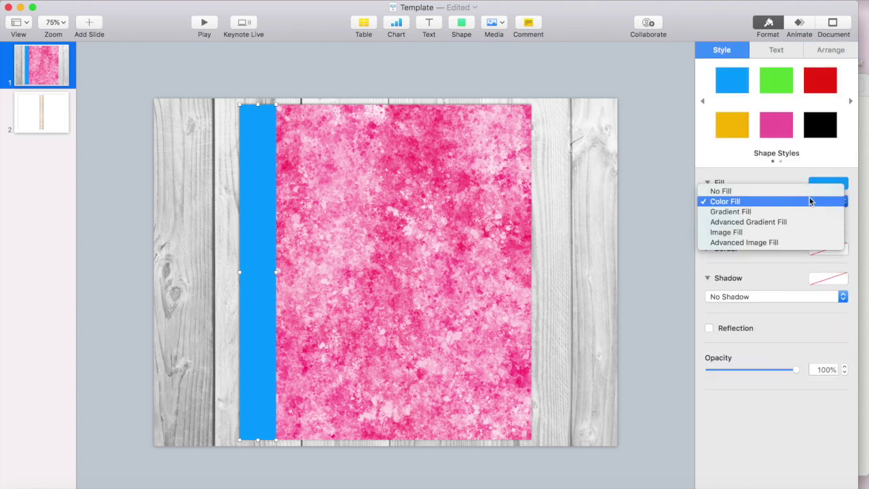
{"action": "left_click", "coordinate": [768, 231]}
{"action": "left_click", "coordinate": [771, 241]}
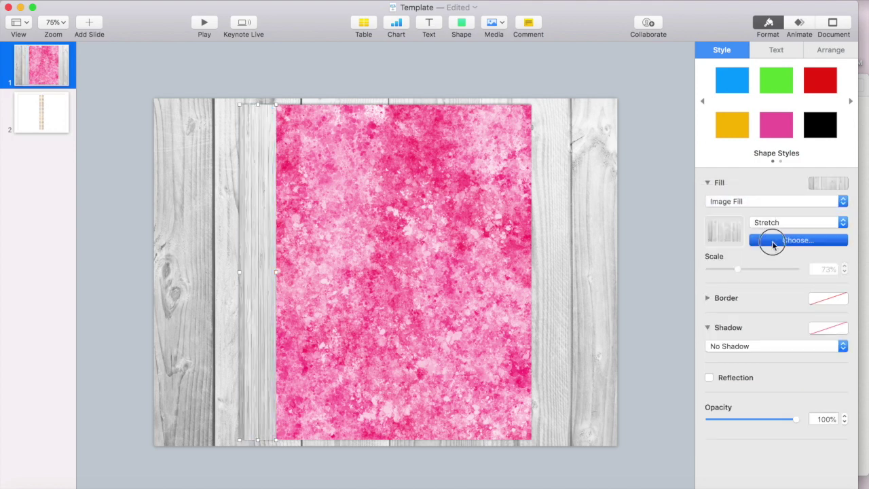
{"action": "left_click", "coordinate": [361, 96]}
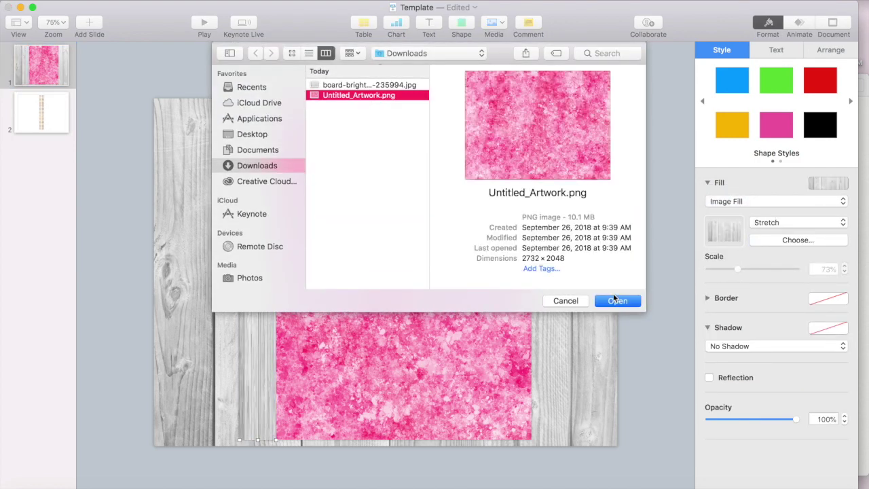
{"action": "left_click", "coordinate": [617, 302]}
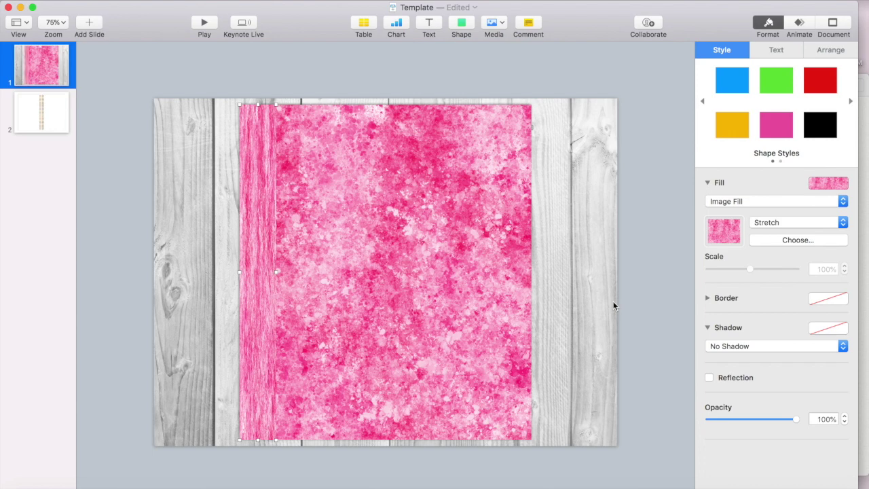
{"action": "left_click", "coordinate": [764, 222]}
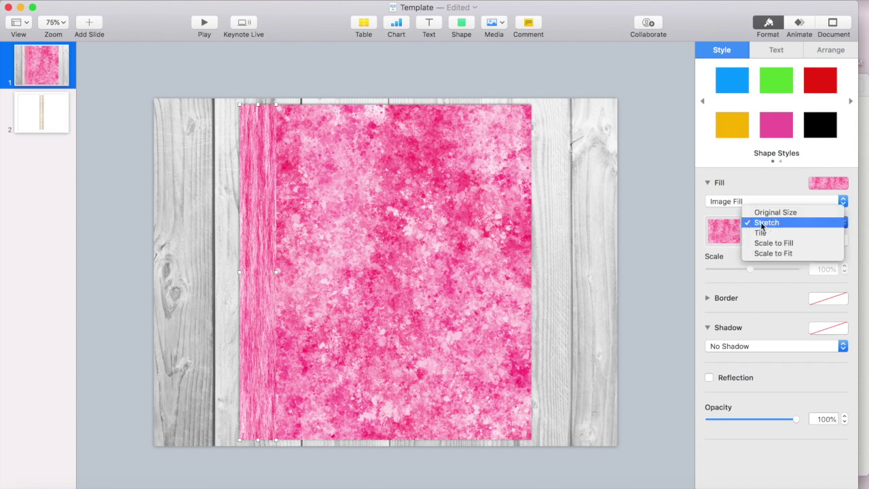
{"action": "left_click", "coordinate": [770, 243]}
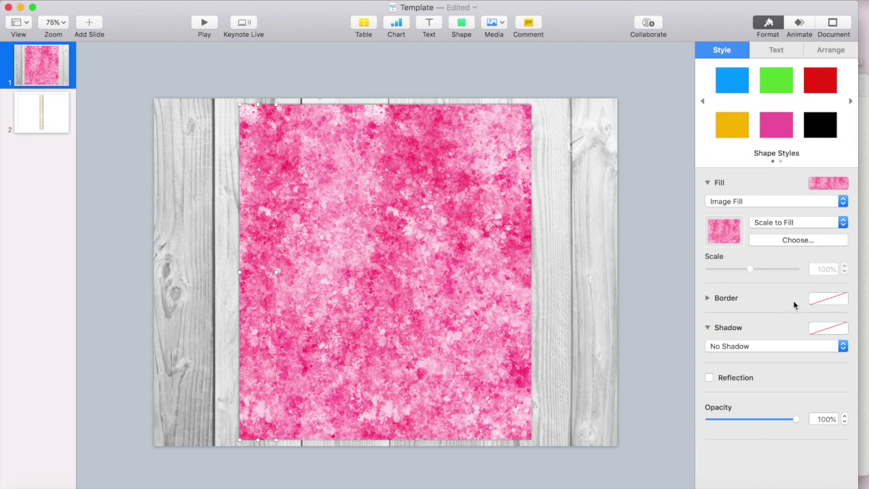
Step: Give the strip a Drop Shadow
{"action": "left_click", "coordinate": [707, 328]}
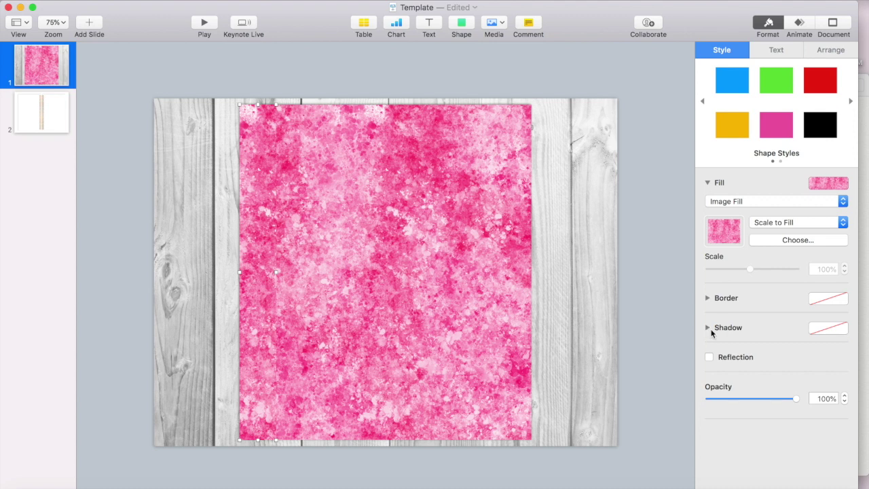
{"action": "left_click", "coordinate": [709, 329]}
{"action": "left_click", "coordinate": [841, 346]}
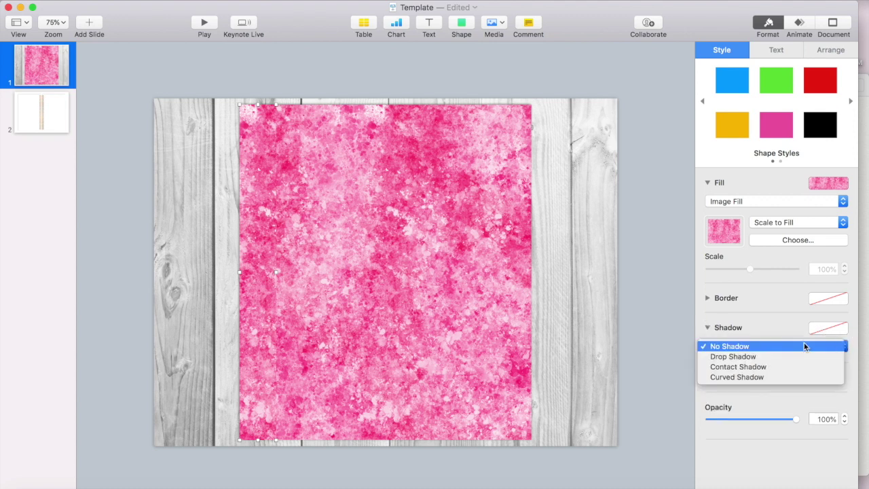
{"action": "left_click", "coordinate": [763, 357]}
{"action": "left_click", "coordinate": [594, 313]}
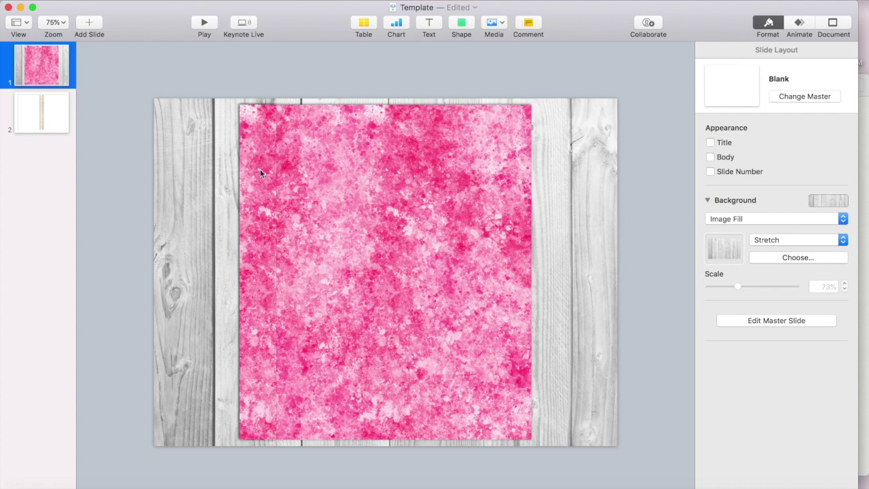
{"action": "key", "text": "super+shift+period"}
{"action": "key", "text": "super+shift+period"}
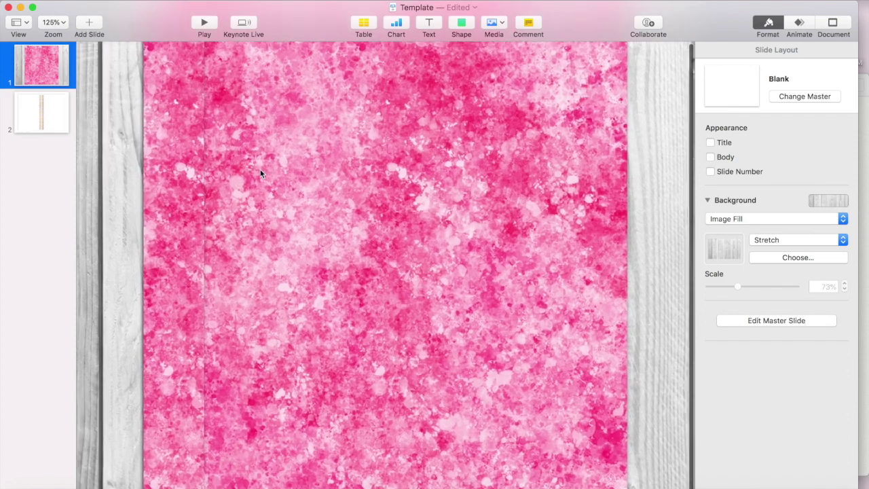
{"action": "scroll", "coordinate": [260, 174], "scroll_direction": "left", "scroll_amount": 3}
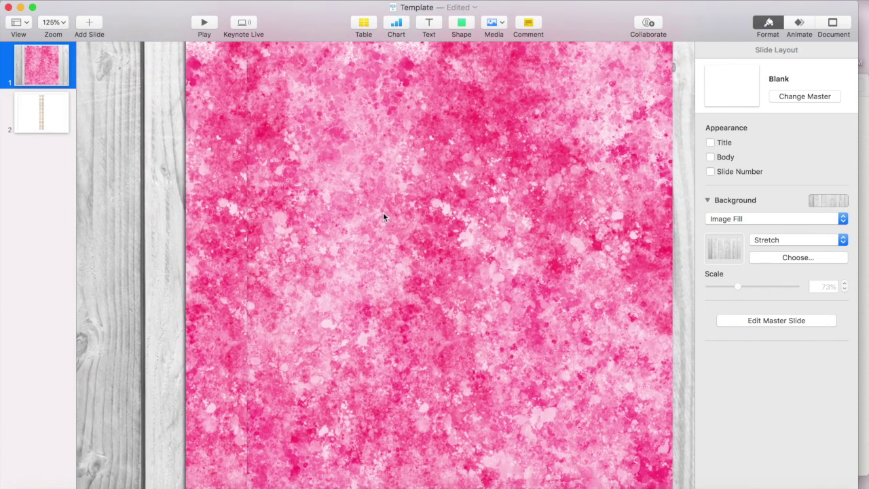
{"action": "left_click", "coordinate": [382, 216]}
{"action": "scroll", "coordinate": [381, 216], "scroll_direction": "down", "scroll_amount": 5}
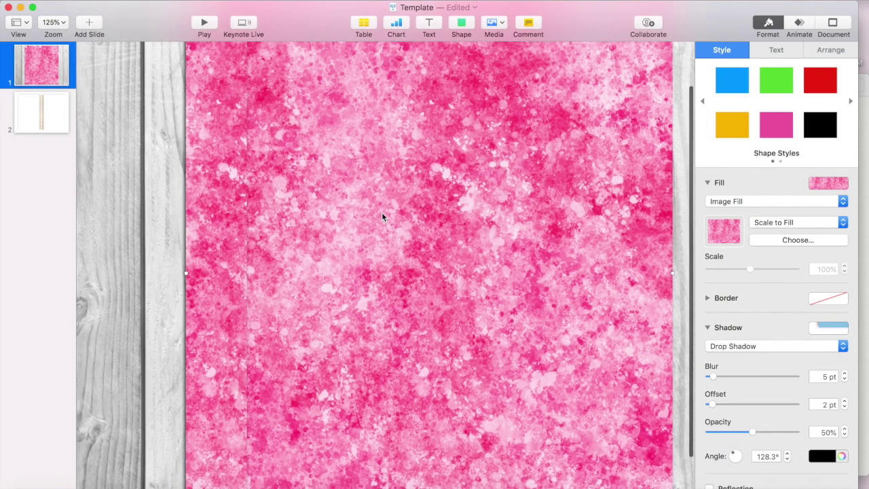
{"action": "scroll", "coordinate": [382, 214], "scroll_direction": "up", "scroll_amount": 6}
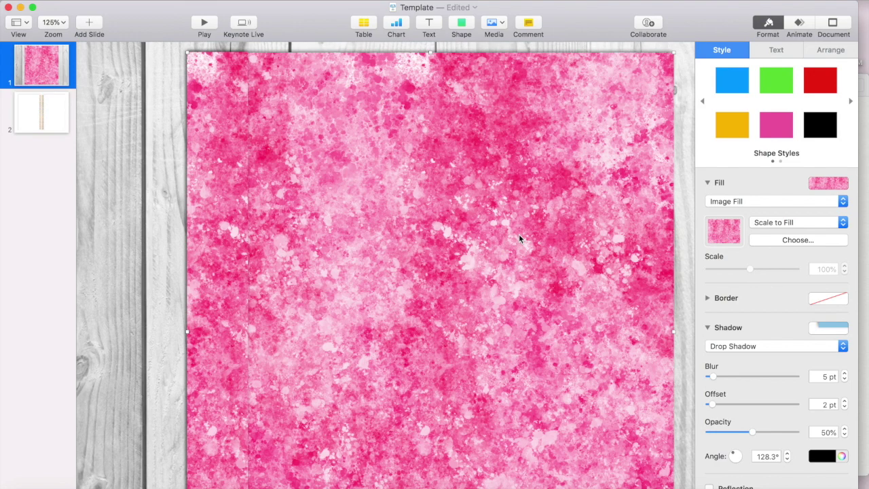
{"action": "key", "text": "super+shift+comma"}
{"action": "key", "text": "super+shift+comma"}
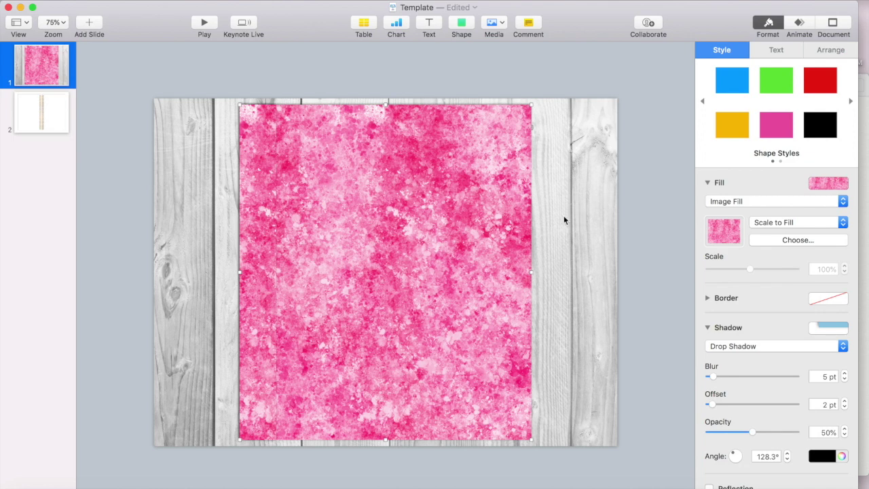
{"action": "left_click", "coordinate": [566, 216]}
Step: Insert a square and stretch it into a narrow full-height bar at the cover's top-right
{"action": "left_click", "coordinate": [461, 23]}
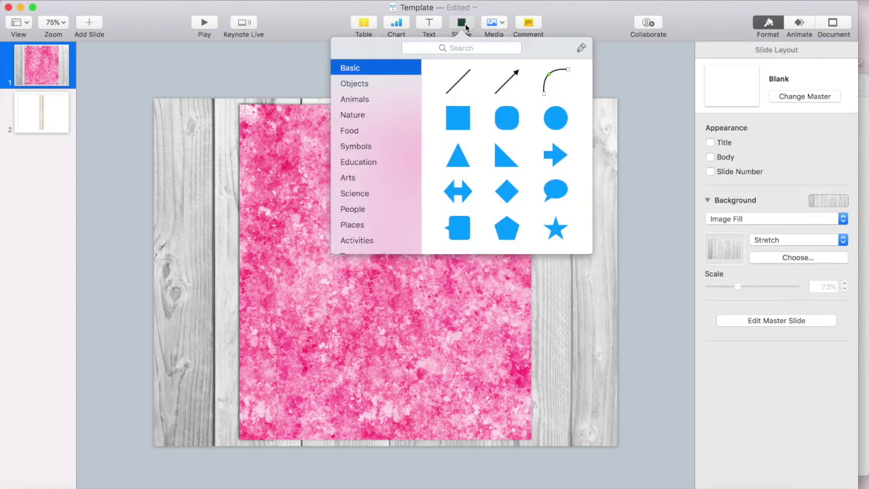
{"action": "left_click", "coordinate": [465, 129]}
{"action": "left_click_drag", "start_coordinate": [398, 267], "coordinate": [450, 194]}
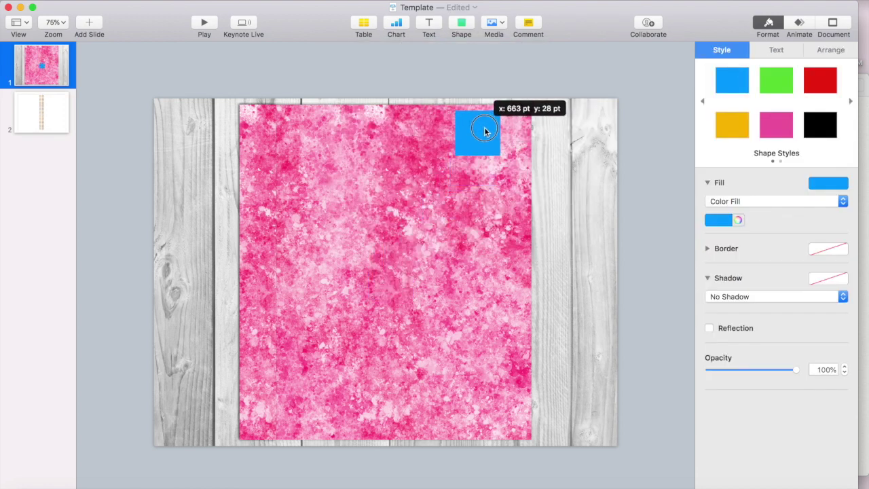
{"action": "left_click_drag", "start_coordinate": [484, 131], "coordinate": [500, 438]}
{"action": "mouse_move", "coordinate": [508, 266]}
{"action": "left_mouse_down"}
{"action": "mouse_move", "coordinate": [482, 271]}
{"action": "mouse_move", "coordinate": [500, 259]}
{"action": "left_mouse_up"}
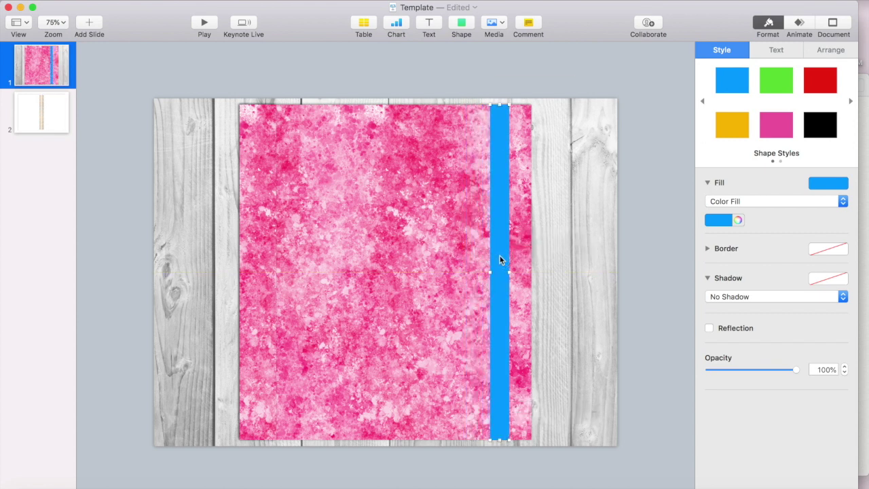
Step: Colour the bar with the dark gray Iron pencil colour
{"action": "left_click", "coordinate": [842, 202]}
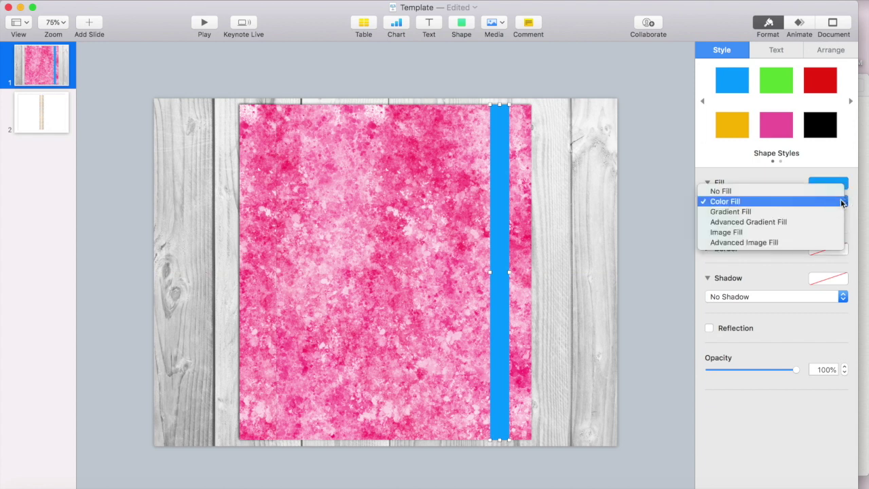
{"action": "left_click", "coordinate": [733, 162]}
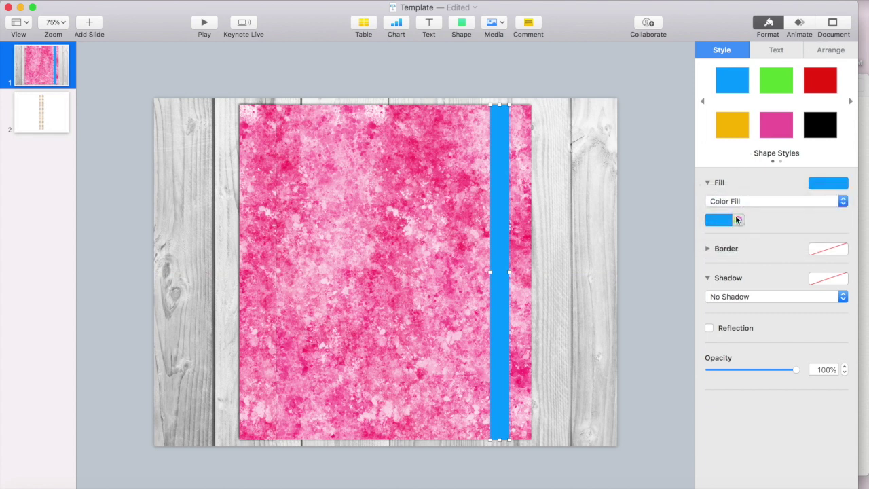
{"action": "left_click", "coordinate": [737, 219]}
{"action": "left_click", "coordinate": [222, 201]}
{"action": "left_click", "coordinate": [173, 251]}
{"action": "left_click", "coordinate": [133, 190]}
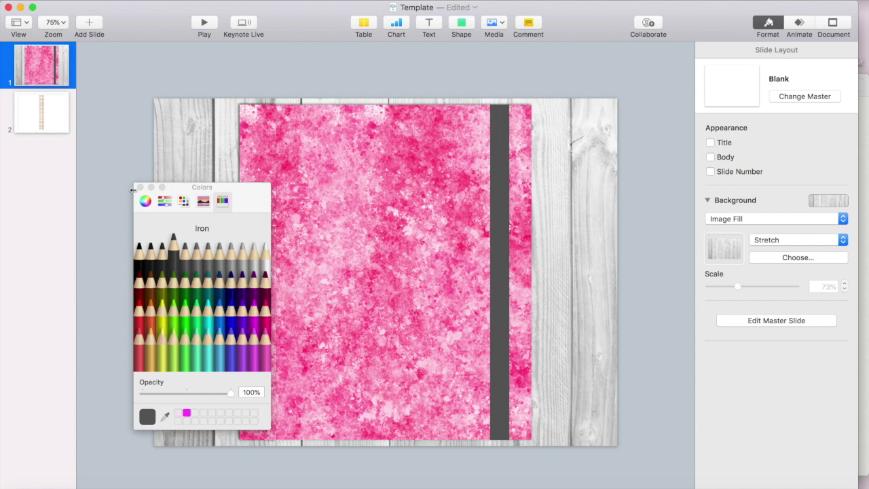
{"action": "left_click", "coordinate": [139, 187]}
Step: Add a Drop Shadow to the gray bar
{"action": "left_click", "coordinate": [500, 268]}
{"action": "left_click", "coordinate": [762, 301]}
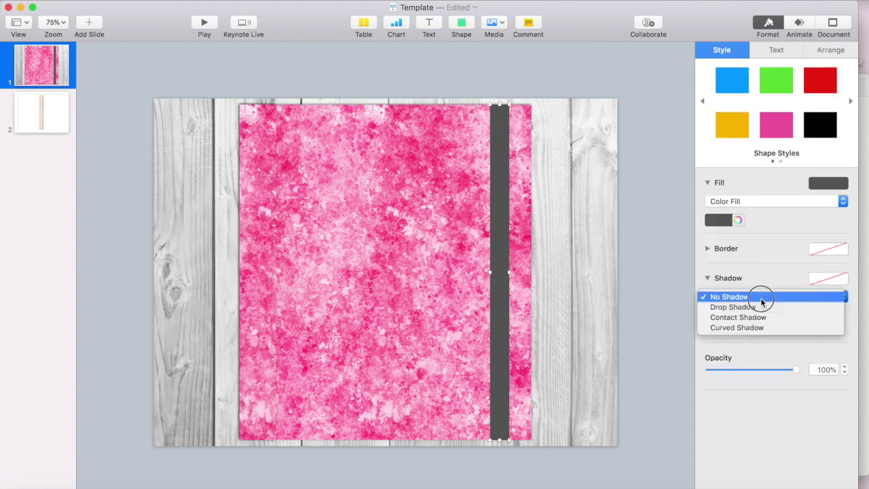
{"action": "left_click", "coordinate": [747, 307]}
{"action": "left_click", "coordinate": [560, 273]}
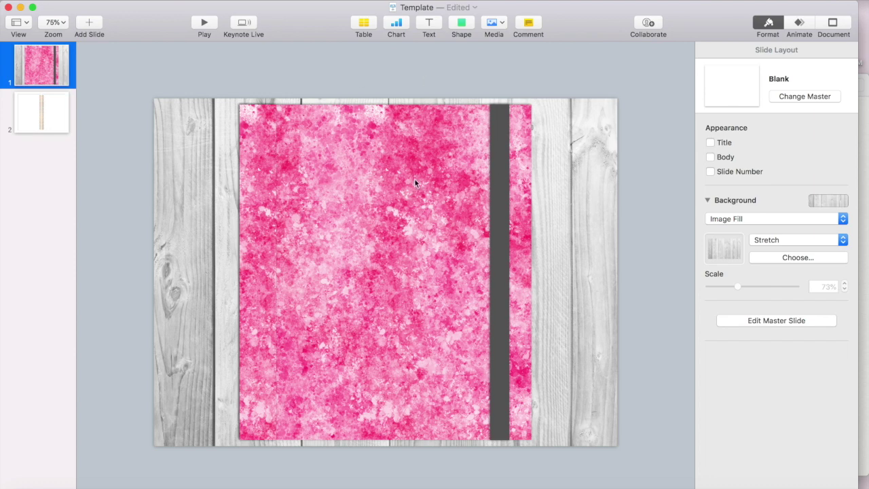
Step: Insert a square and shape it into a wide rectangle near the top of the cover
{"action": "left_click", "coordinate": [461, 24]}
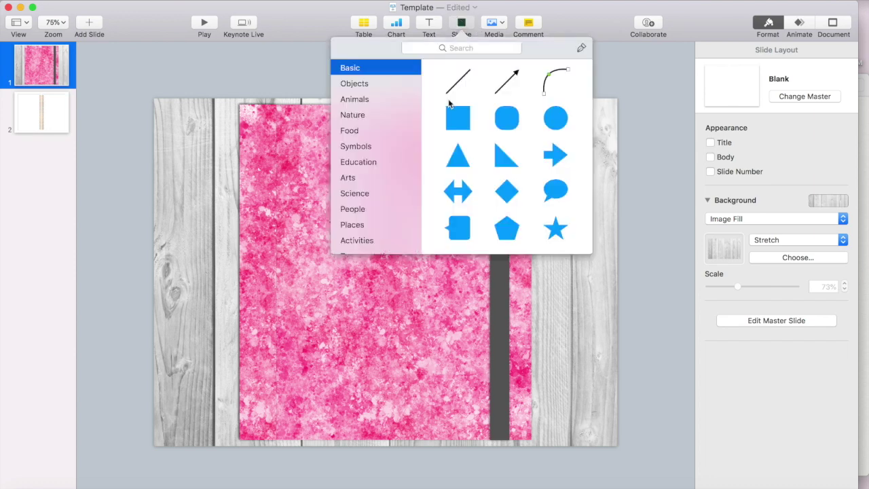
{"action": "left_click", "coordinate": [458, 113]}
{"action": "left_click_drag", "start_coordinate": [412, 298], "coordinate": [467, 355]}
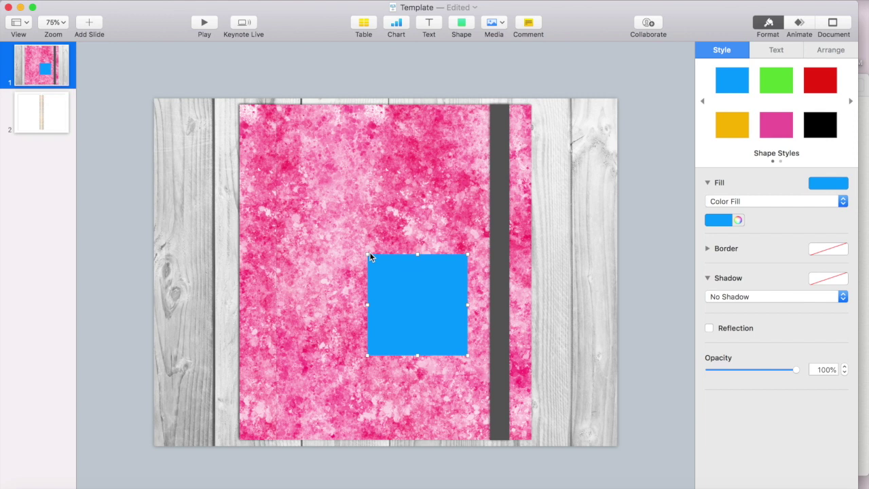
{"action": "left_click_drag", "start_coordinate": [367, 253], "coordinate": [299, 200]}
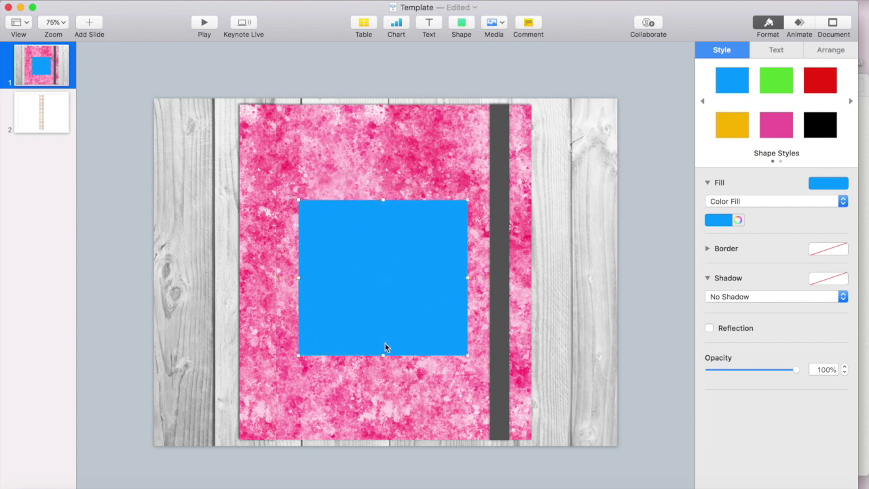
{"action": "left_click_drag", "start_coordinate": [384, 355], "coordinate": [392, 294]}
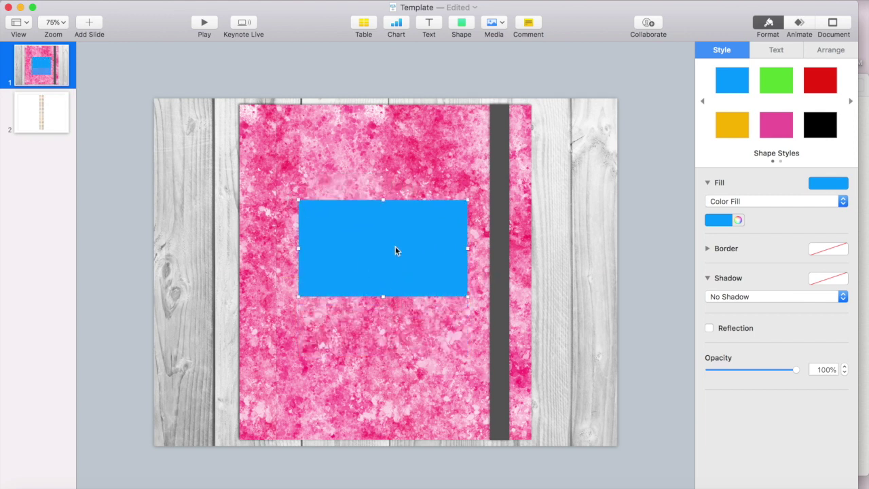
{"action": "left_click_drag", "start_coordinate": [396, 249], "coordinate": [401, 193]}
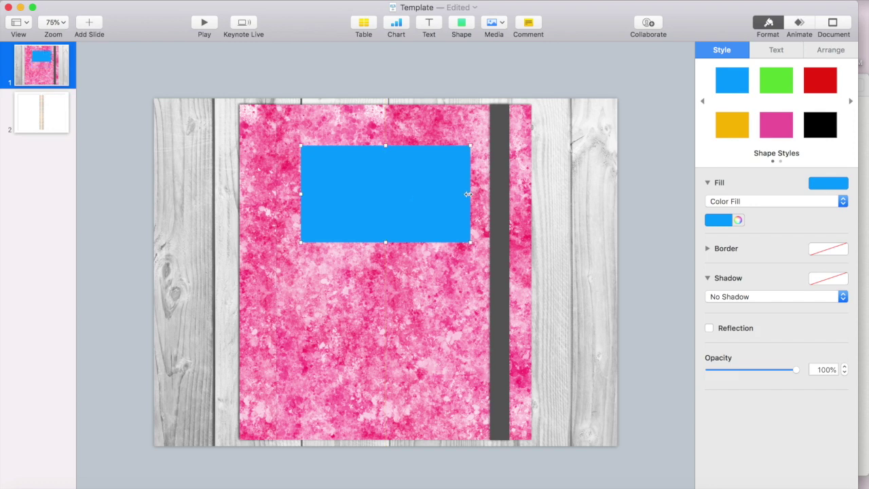
{"action": "left_click_drag", "start_coordinate": [470, 193], "coordinate": [479, 194]}
Step: Fill the rectangle with the white Snow pencil colour
{"action": "left_click", "coordinate": [716, 220]}
{"action": "left_click", "coordinate": [265, 250]}
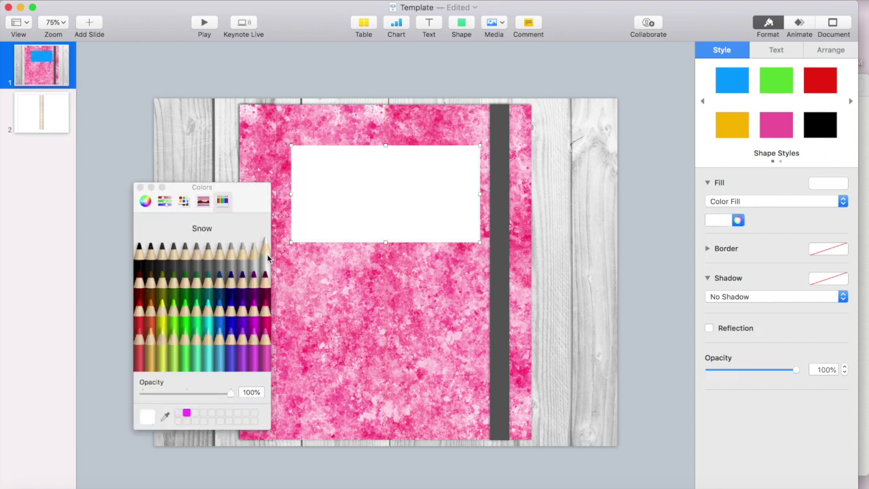
{"action": "left_click", "coordinate": [151, 133]}
{"action": "left_click", "coordinate": [140, 186]}
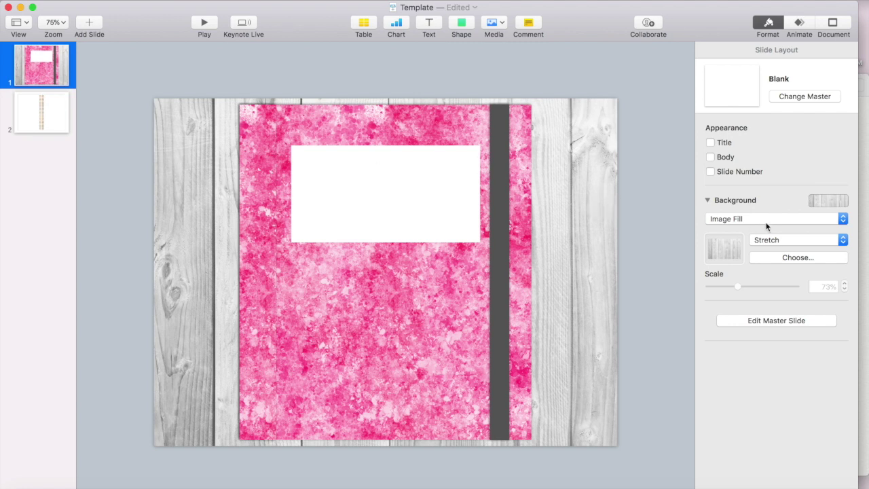
Step: Set the slide background to No Fill, then to a plain white Color Fill
{"action": "left_click", "coordinate": [844, 219]}
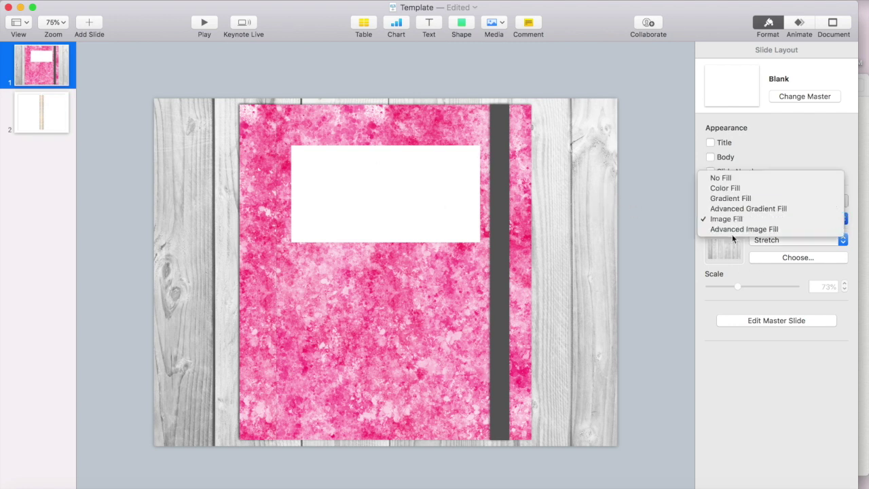
{"action": "left_click", "coordinate": [730, 178]}
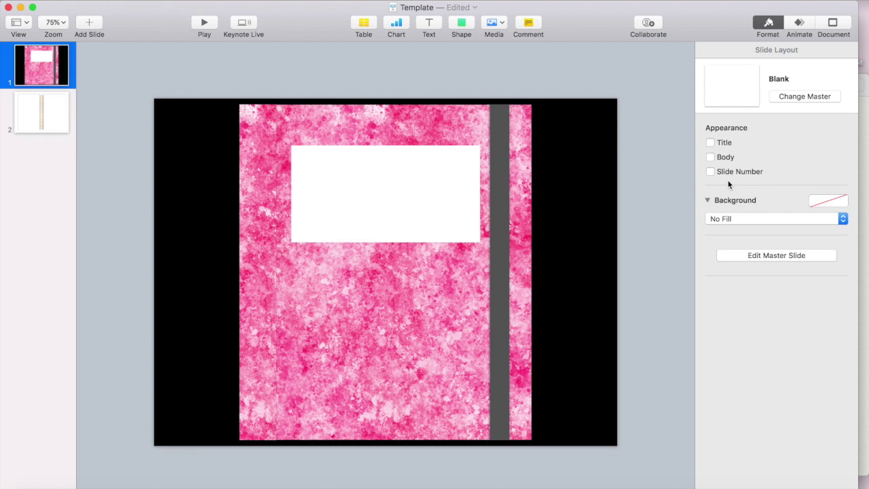
{"action": "left_click", "coordinate": [828, 220]}
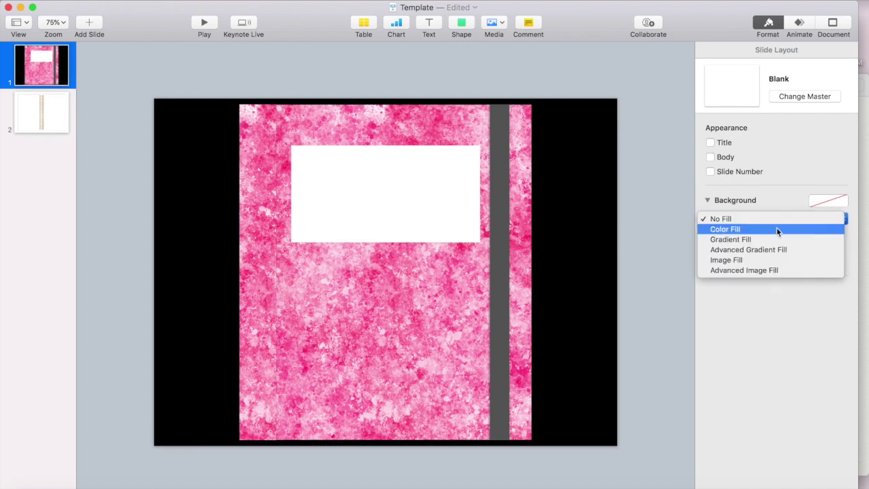
{"action": "left_click", "coordinate": [827, 228]}
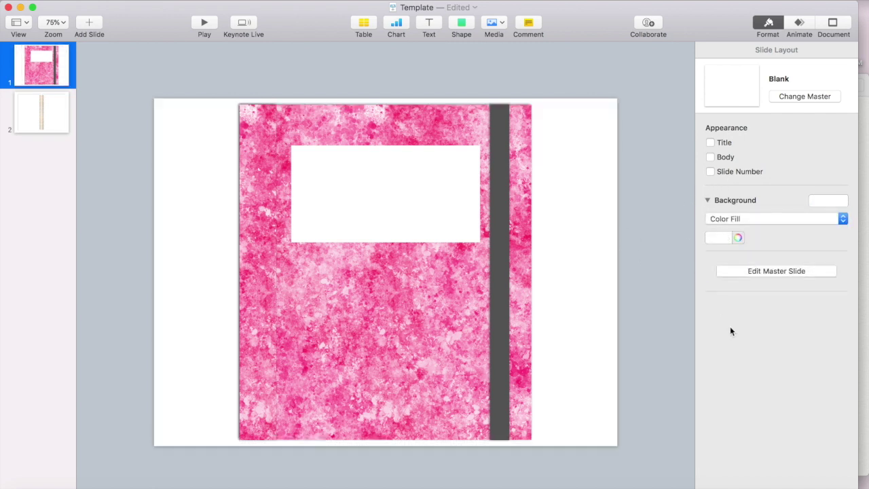